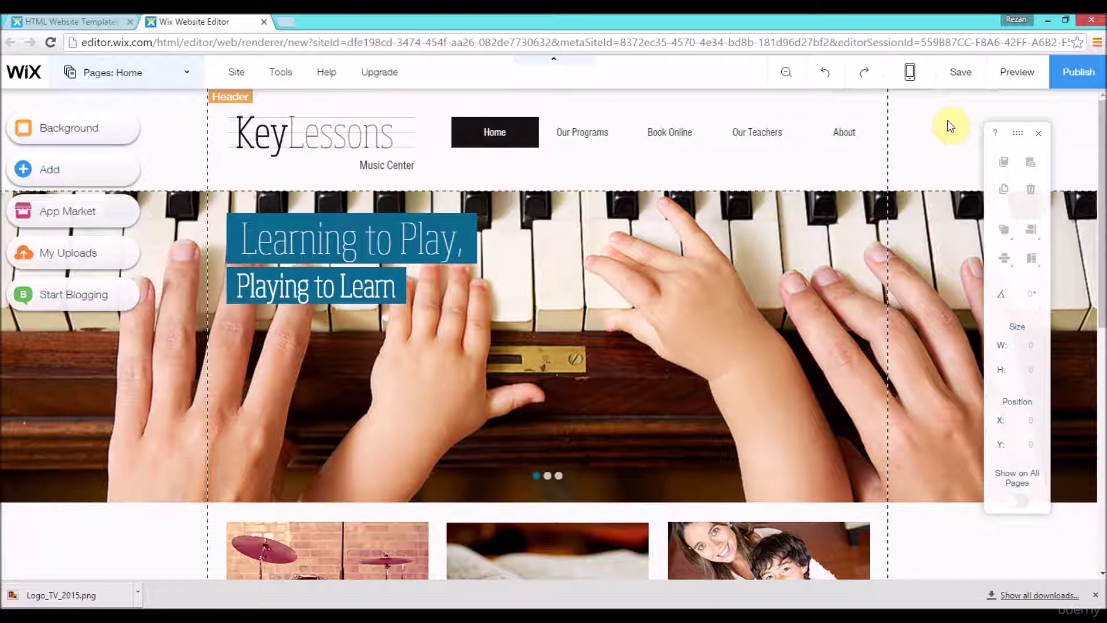
Look through the Home page from the header down to the footer and back up.
left_click_drag(1103, 137, 1103, 401)
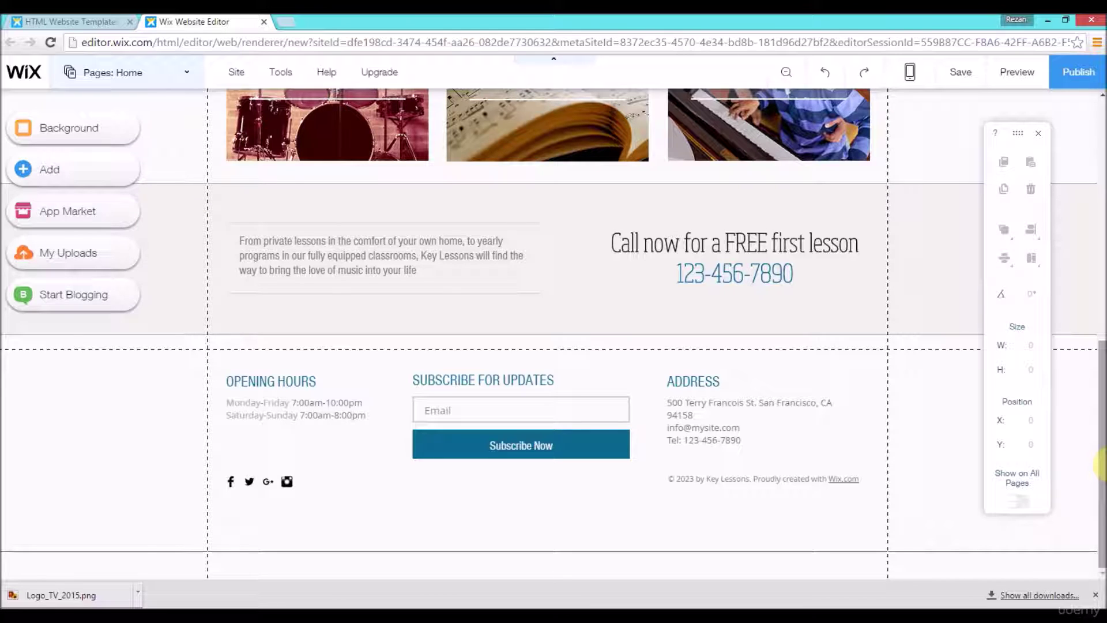
left_click_drag(1104, 464, 1072, 455)
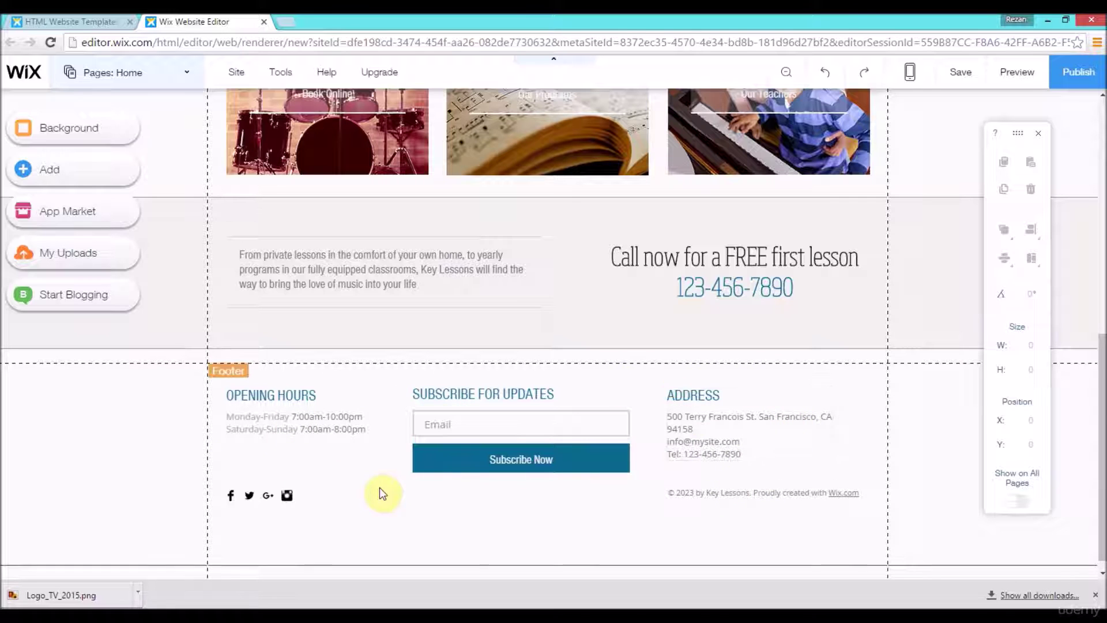
left_click_drag(1102, 470, 1102, 254)
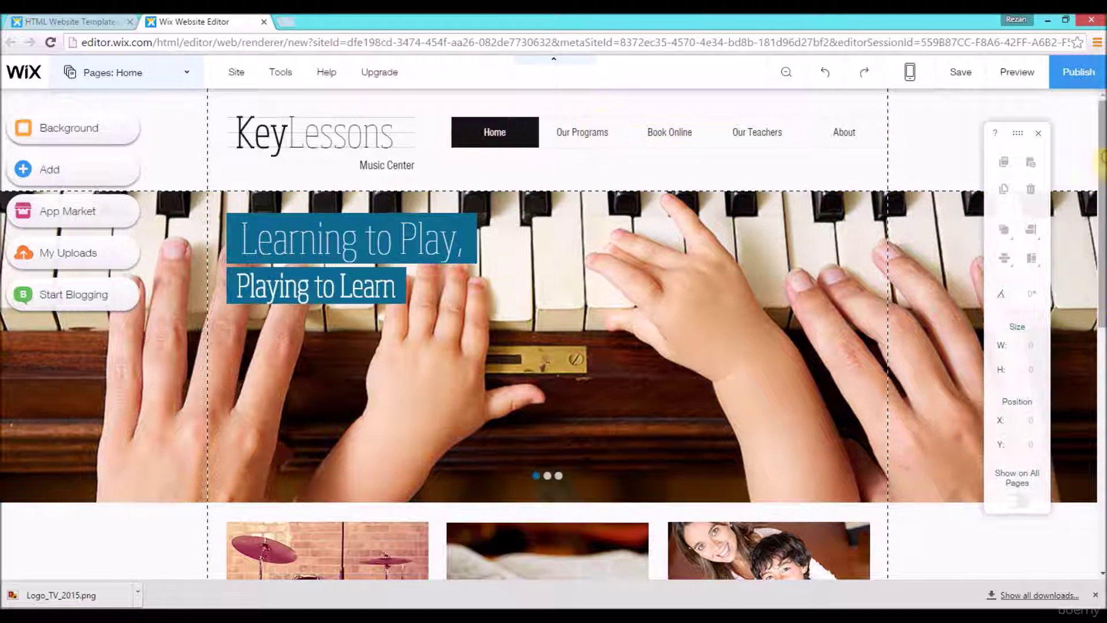
scroll(488, 403, "down", 10)
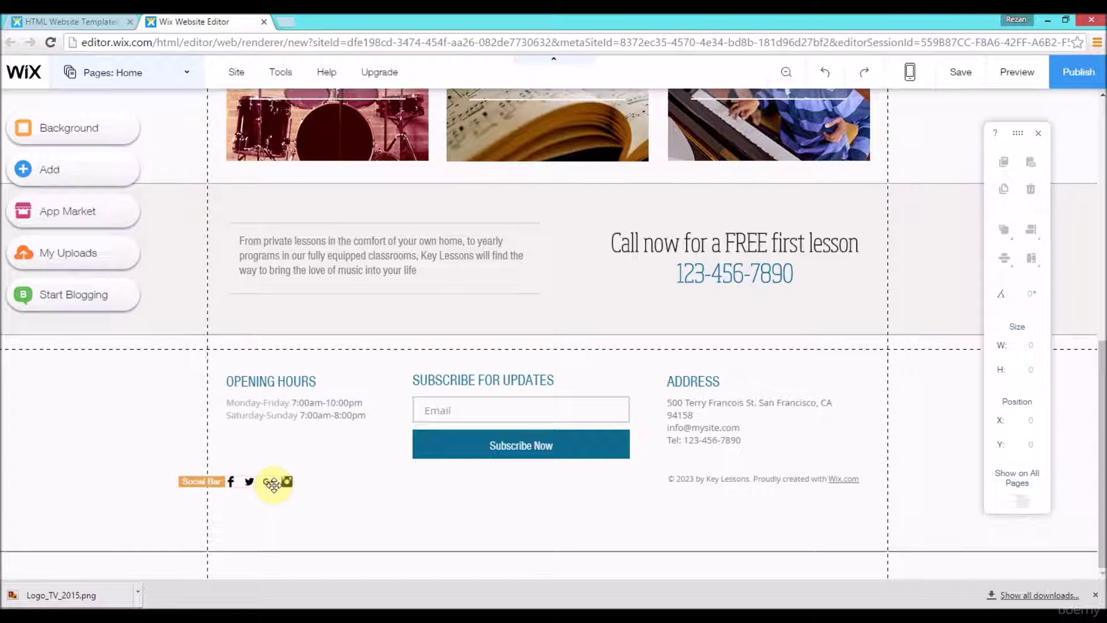
scroll(1102, 193, "up", 3)
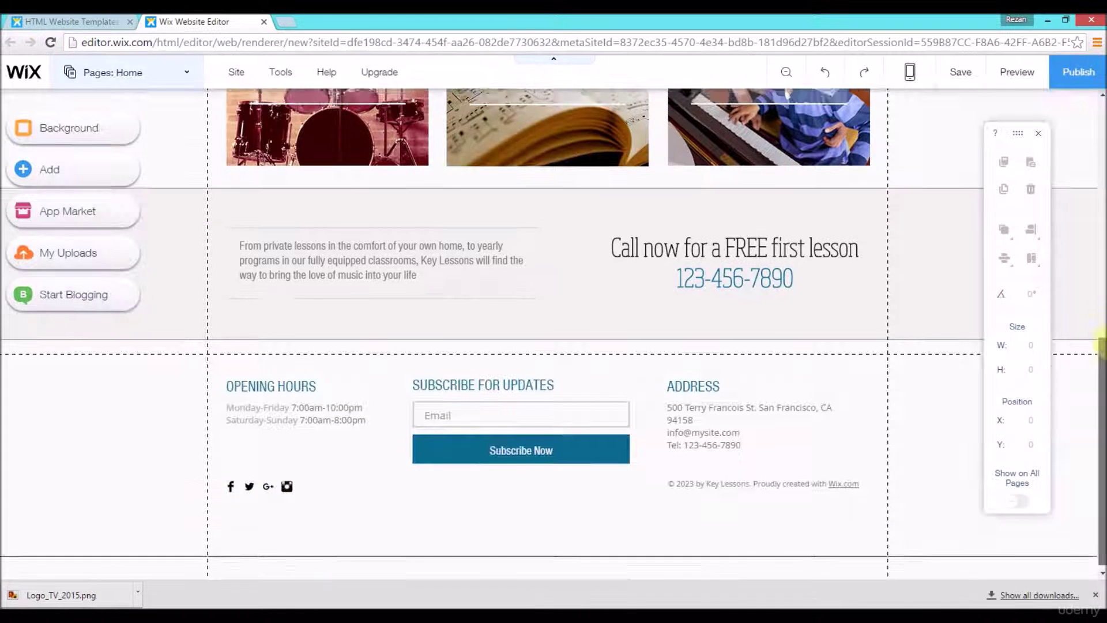
scroll(1101, 192, "up", 5)
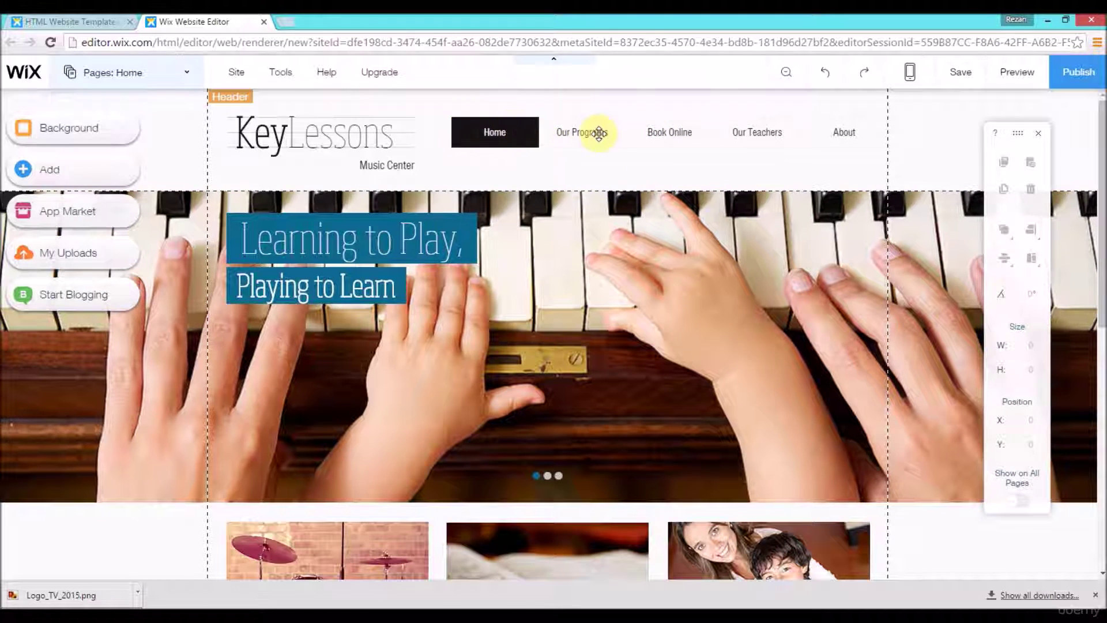
Open the page management list for the header's horizontal menu.
left_click(696, 134)
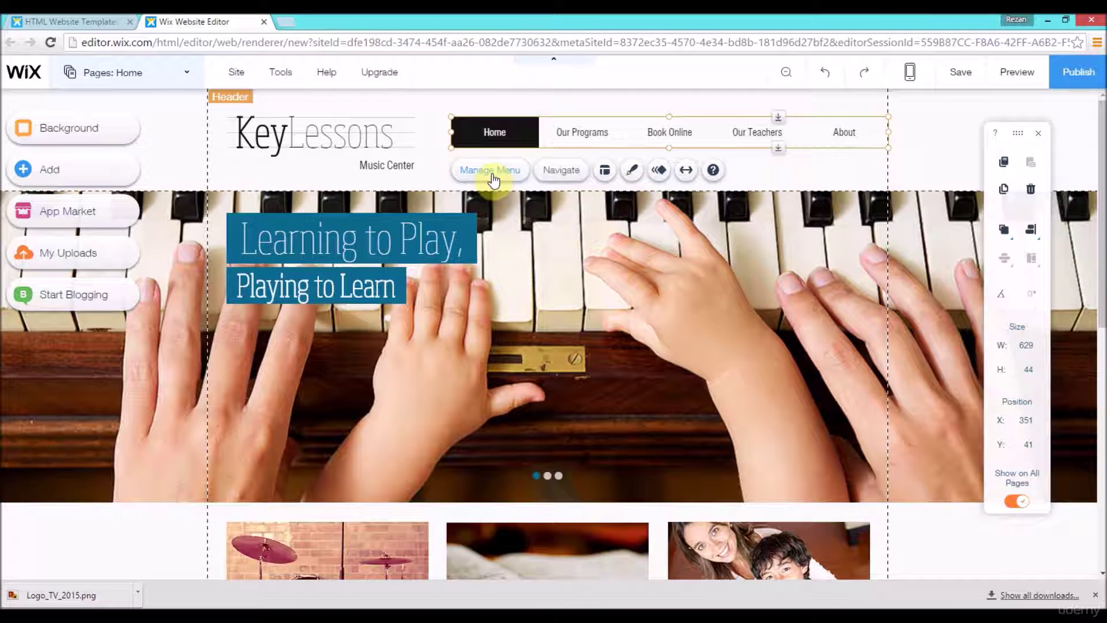
left_click(491, 173)
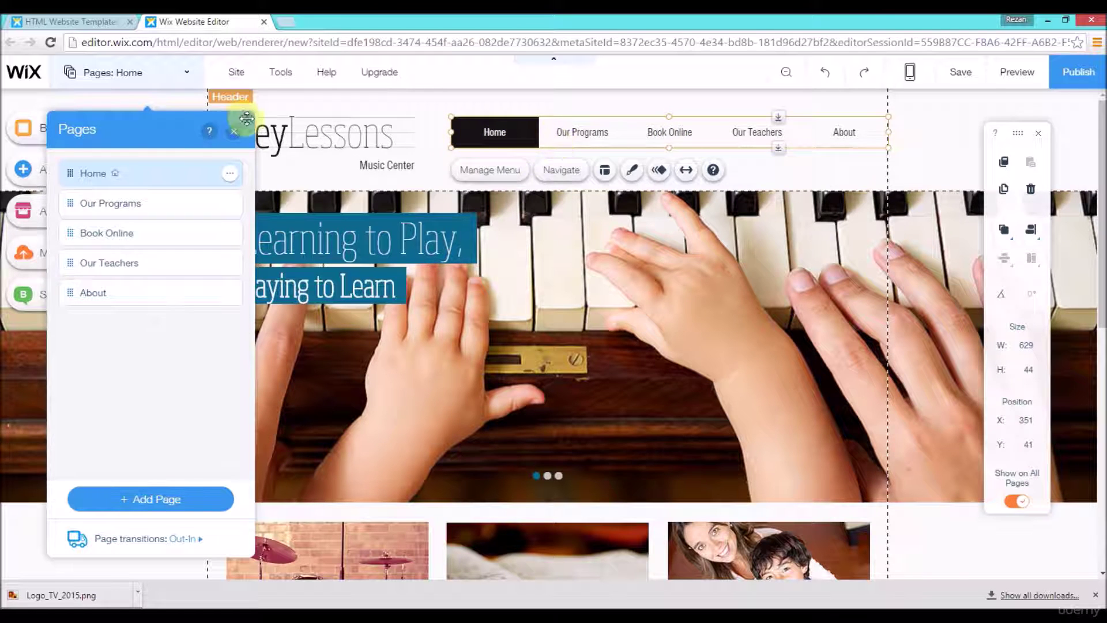
left_click(577, 102)
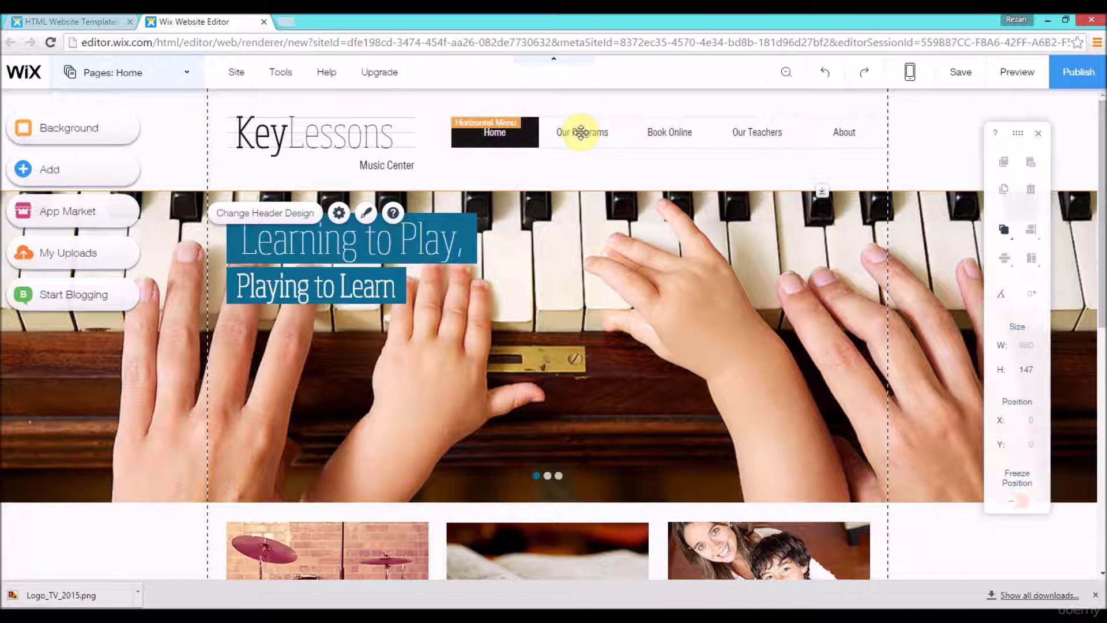
left_click(581, 132)
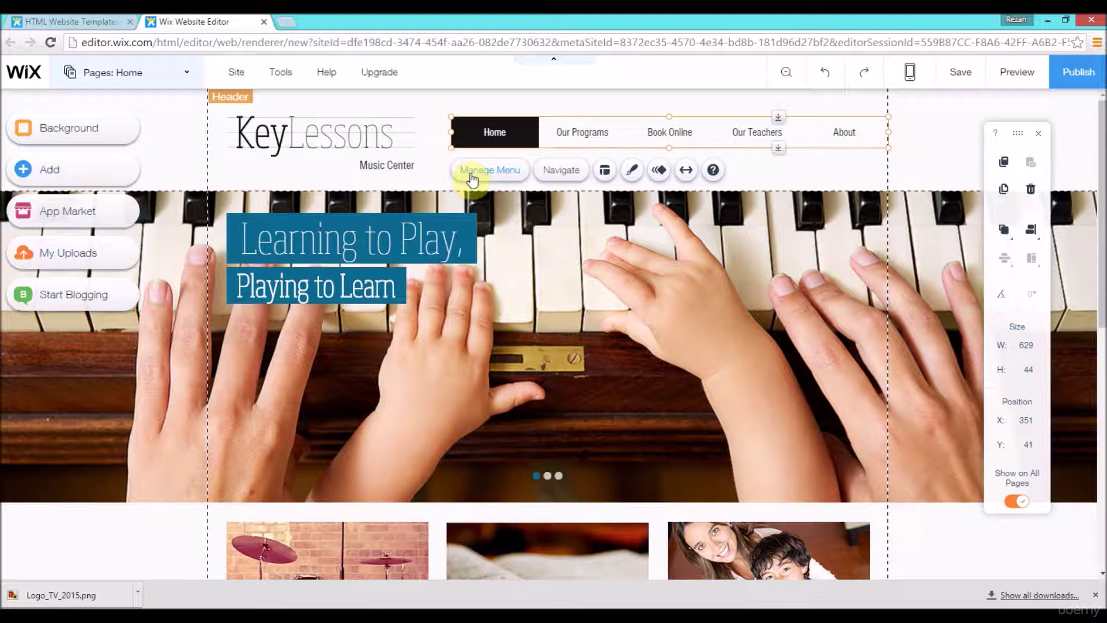
left_click(510, 180)
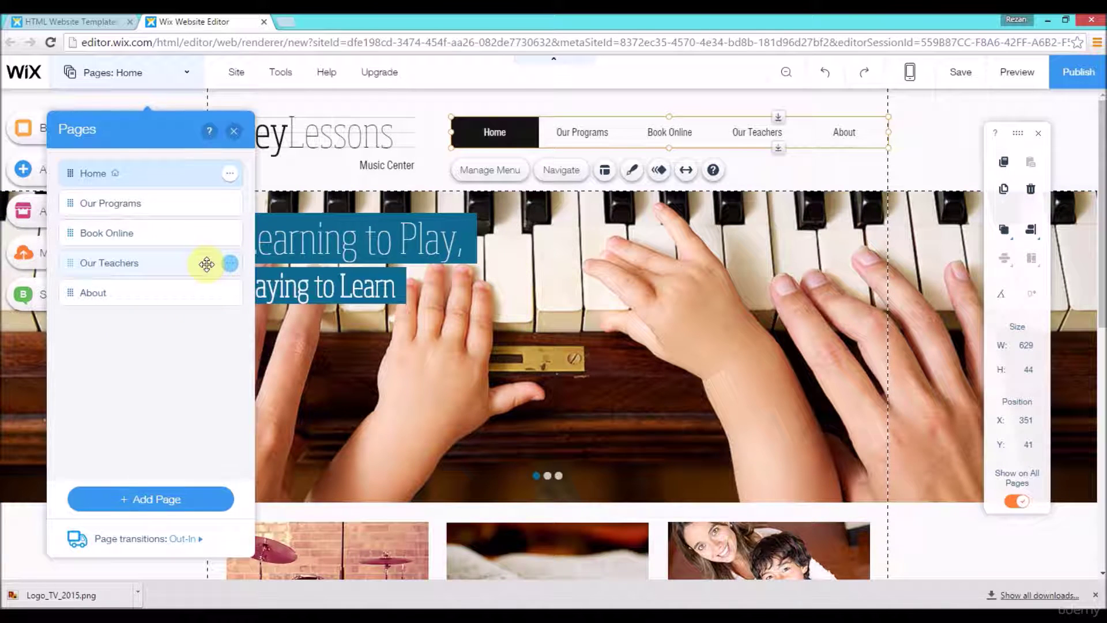
Switch to the Our Teachers page and open its page info settings.
left_click(109, 262)
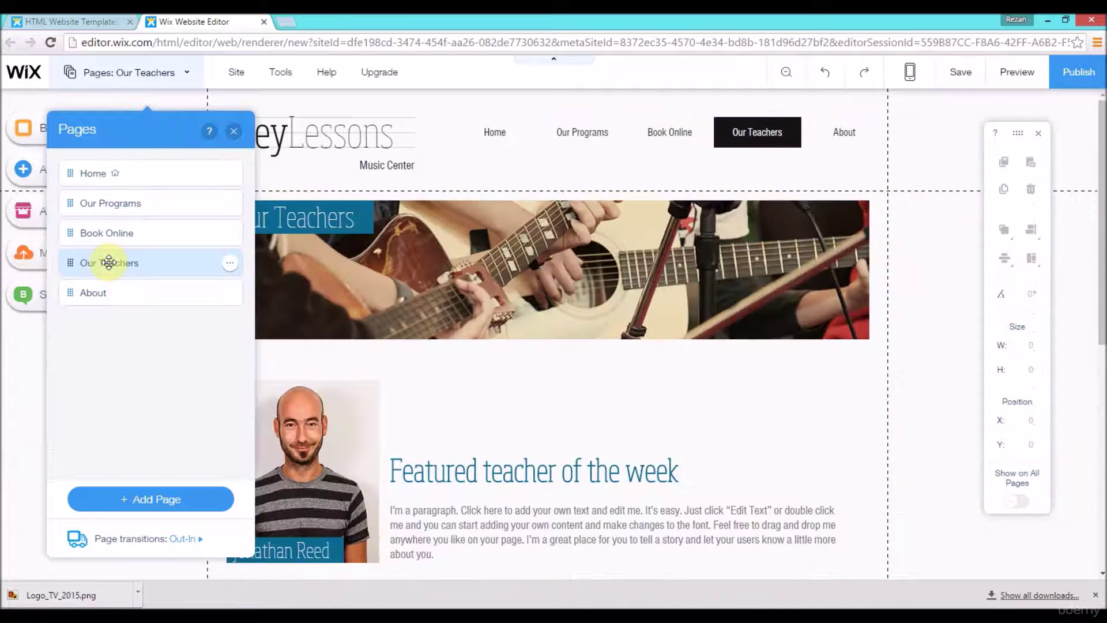
left_click(229, 263)
left_click(208, 260)
left_click(231, 266)
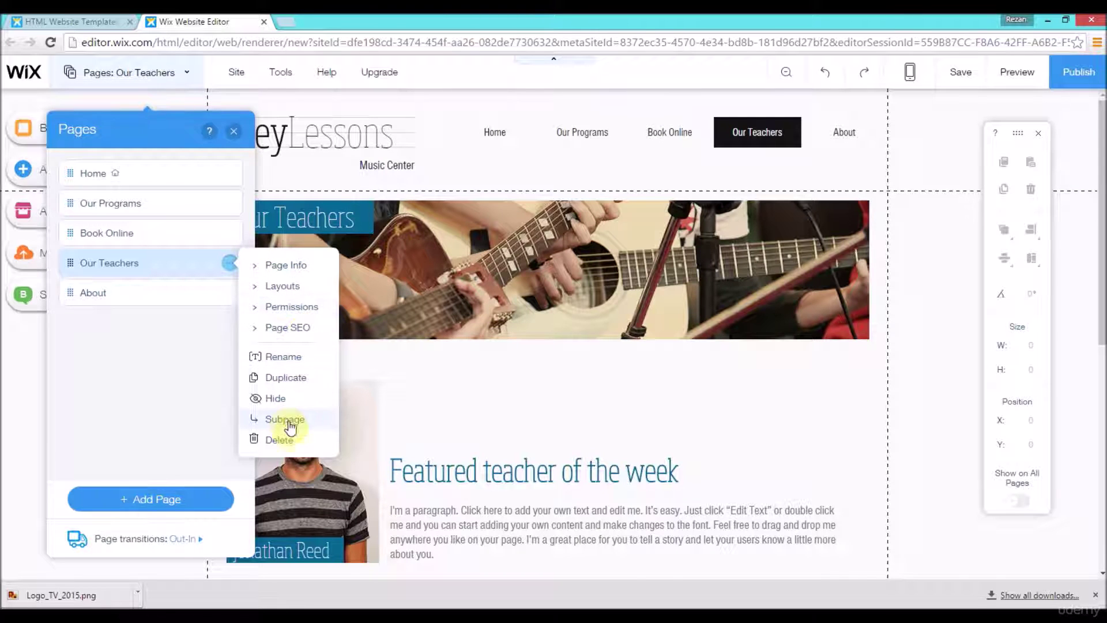
left_click(282, 268)
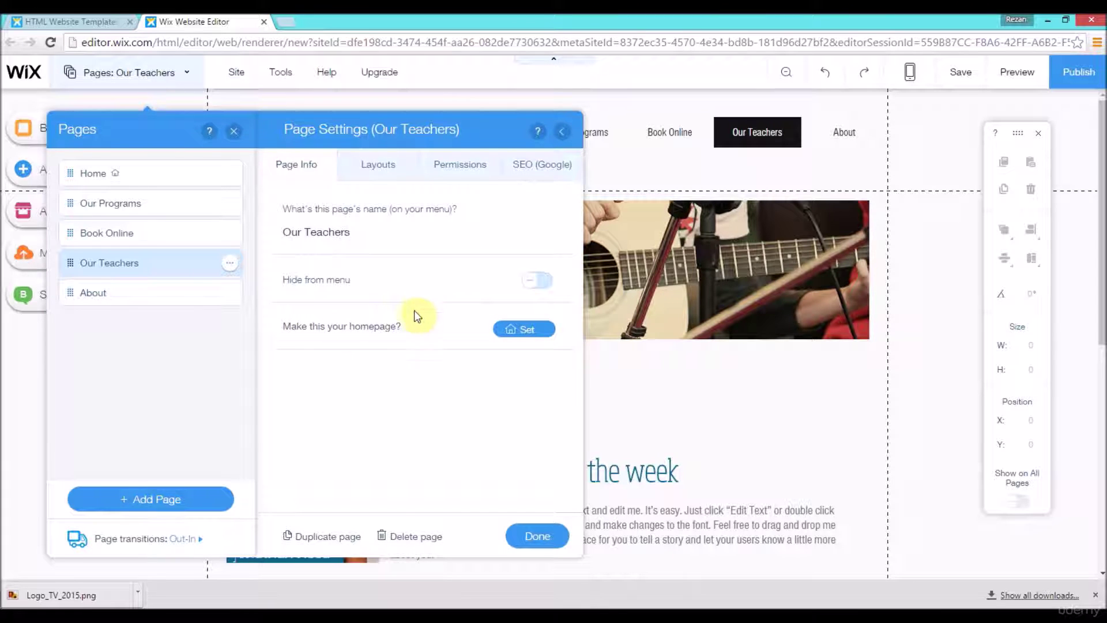
Try the No Header & Footer layout on the Our Teachers page and return it to Standard.
left_click(383, 171)
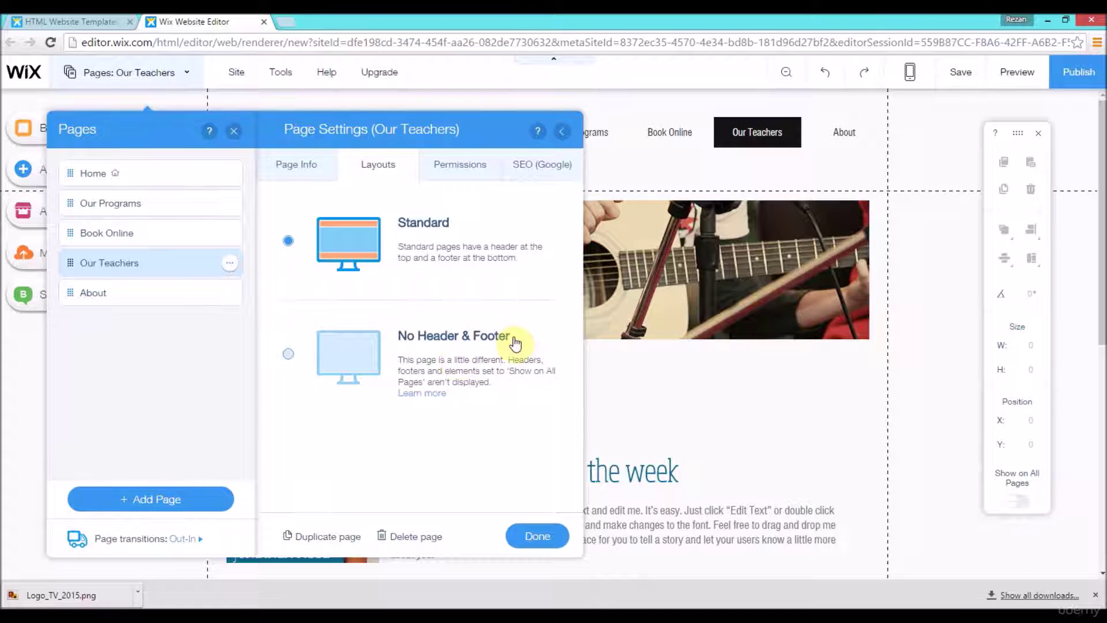
left_click(289, 354)
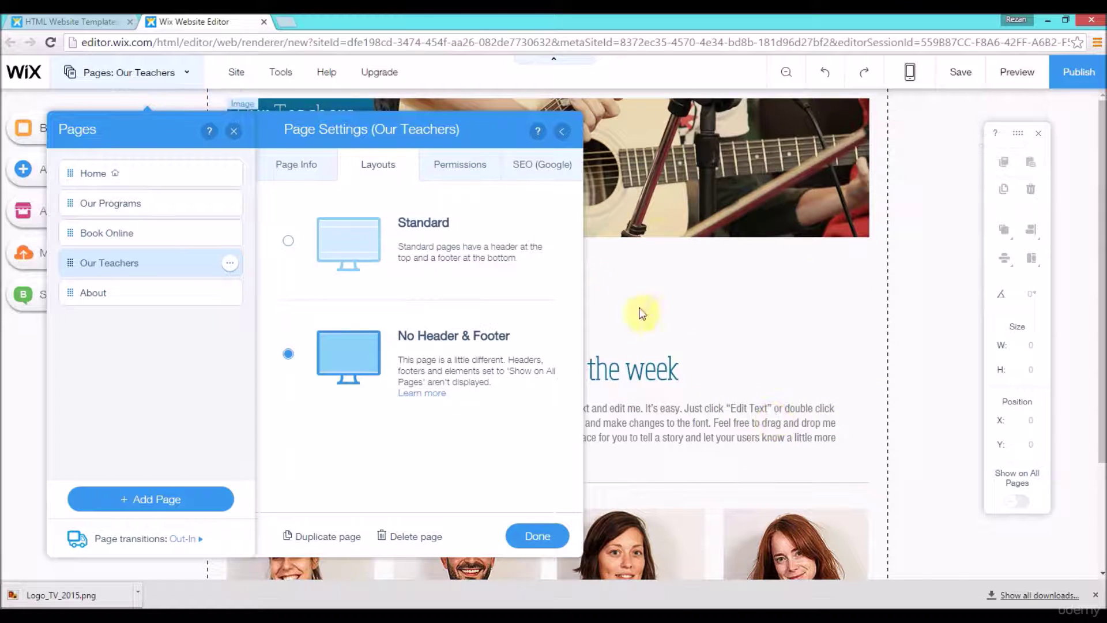
left_click(288, 241)
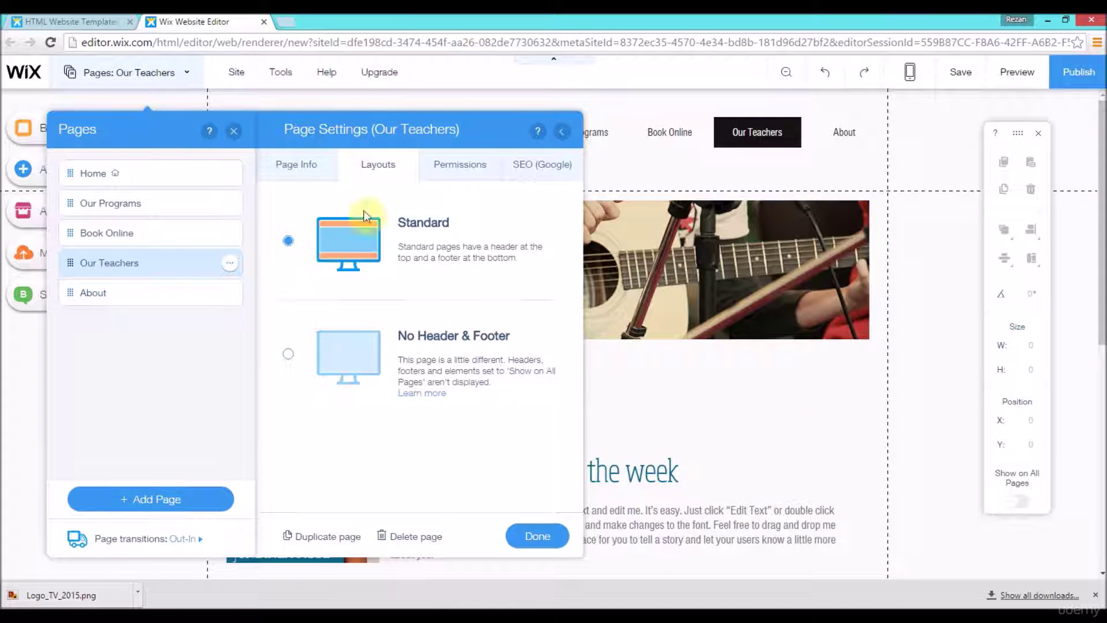
Restrict the Our Teachers page to members only, keeping English as the registration language.
left_click(470, 178)
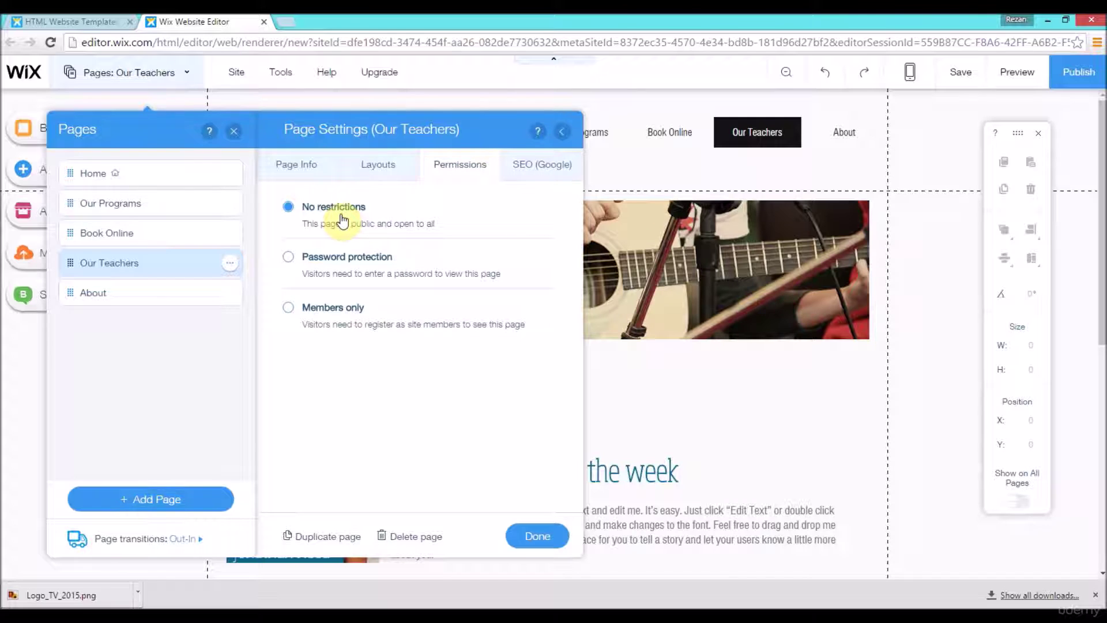
left_click(307, 257)
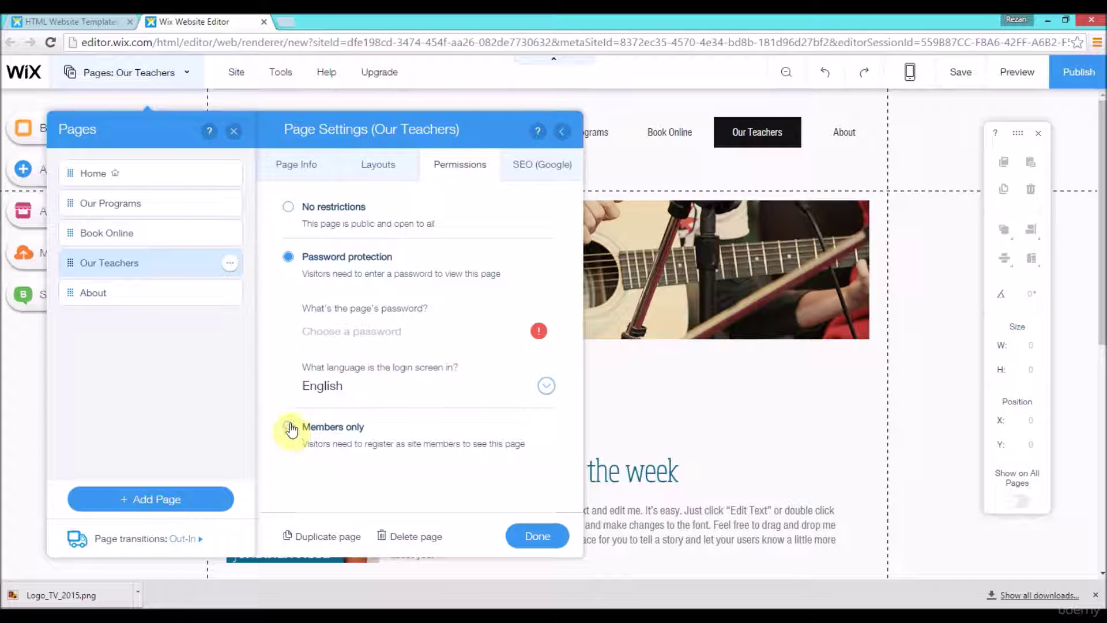
left_click(392, 453)
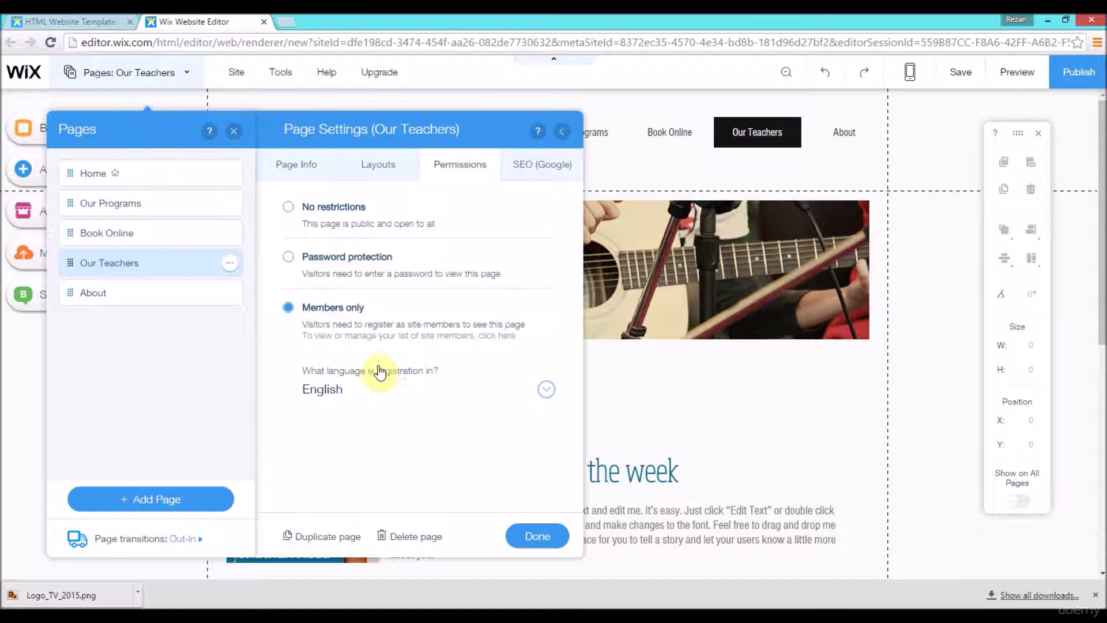
left_click(337, 399)
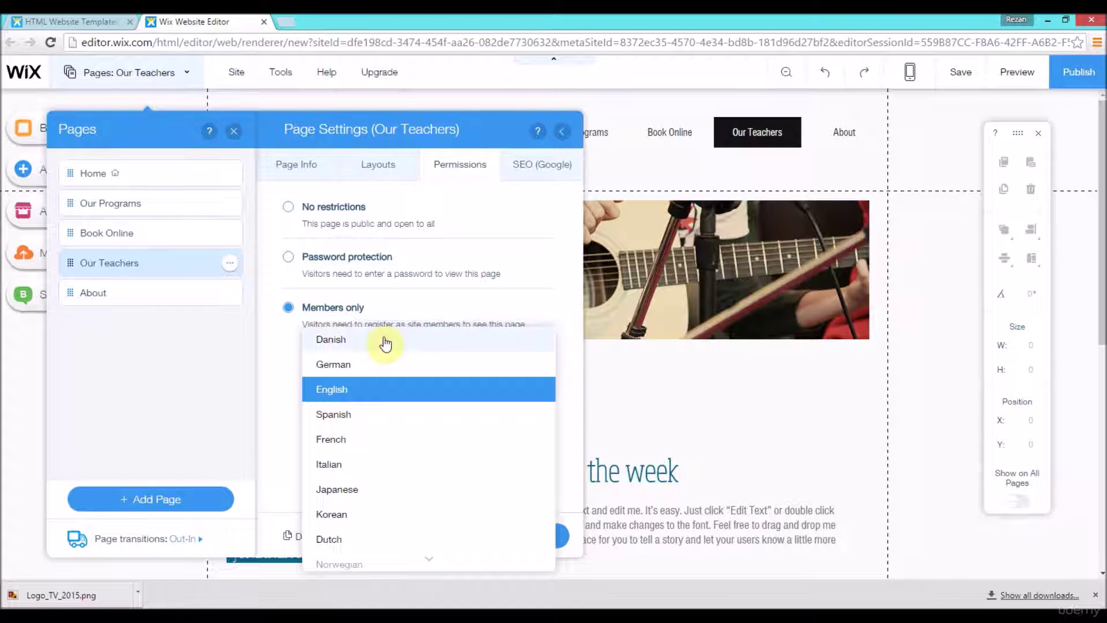
left_click(267, 447)
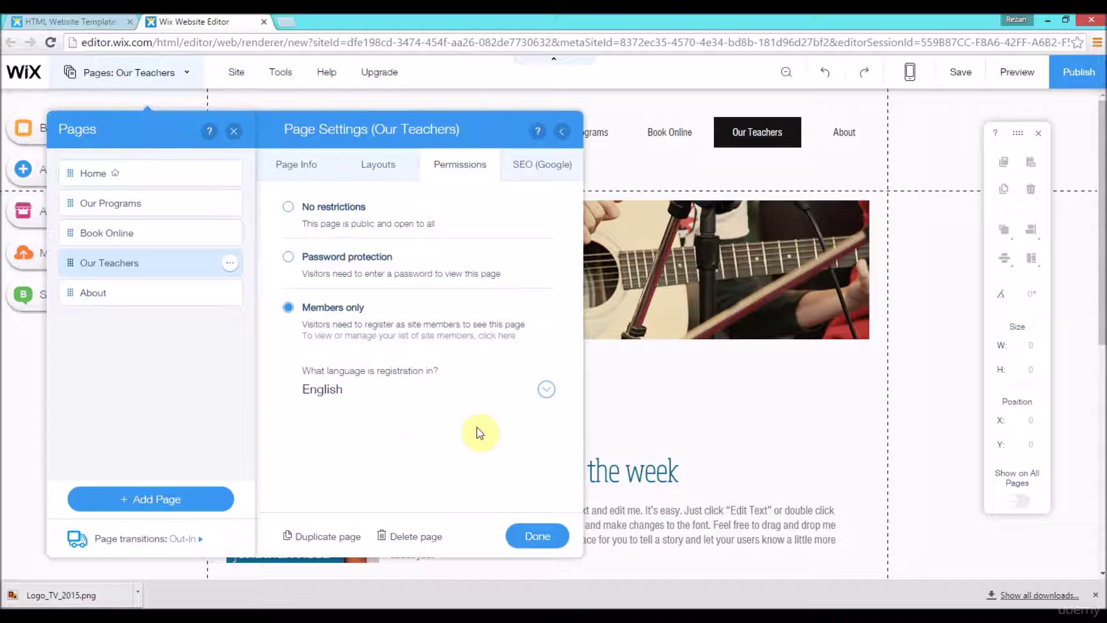
Open the SEO (Google) settings of the Our Teachers page.
left_click(232, 266)
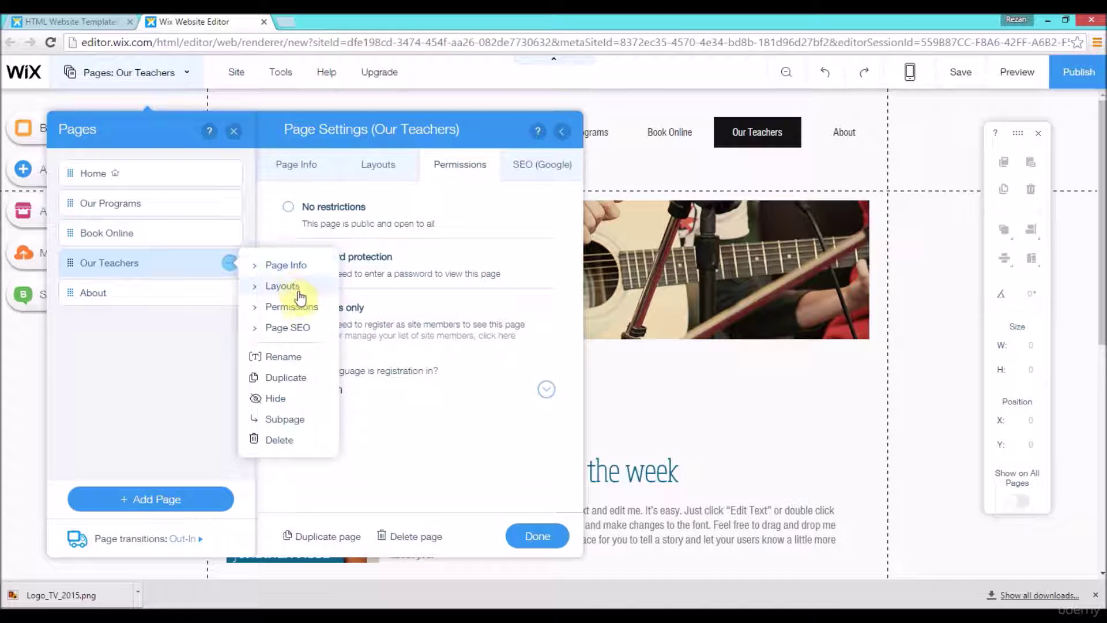
left_click(539, 168)
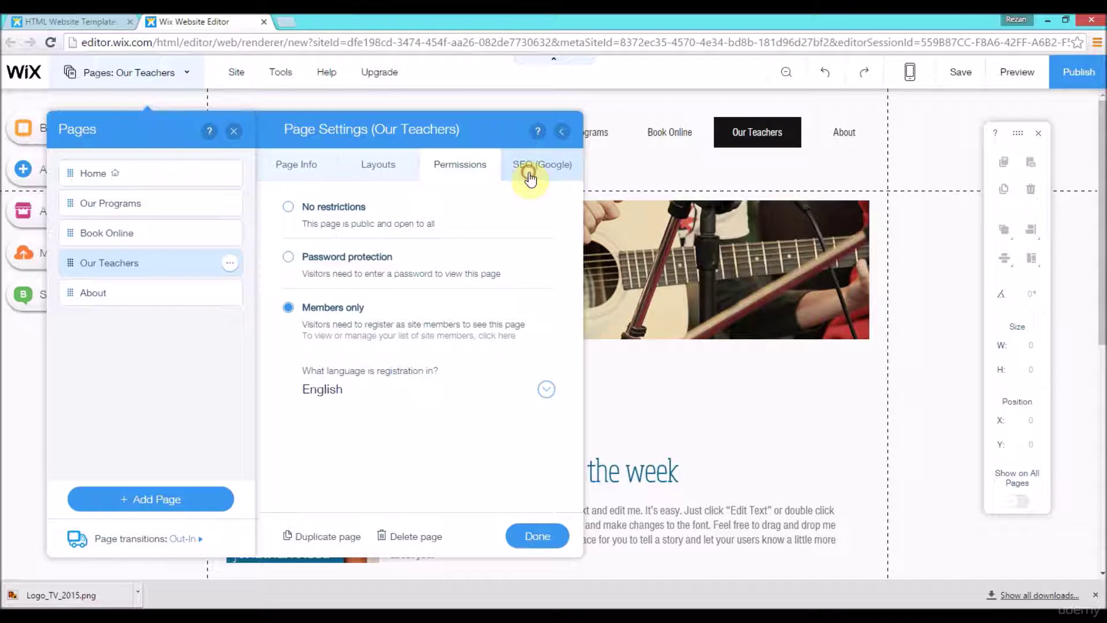
left_click(530, 180)
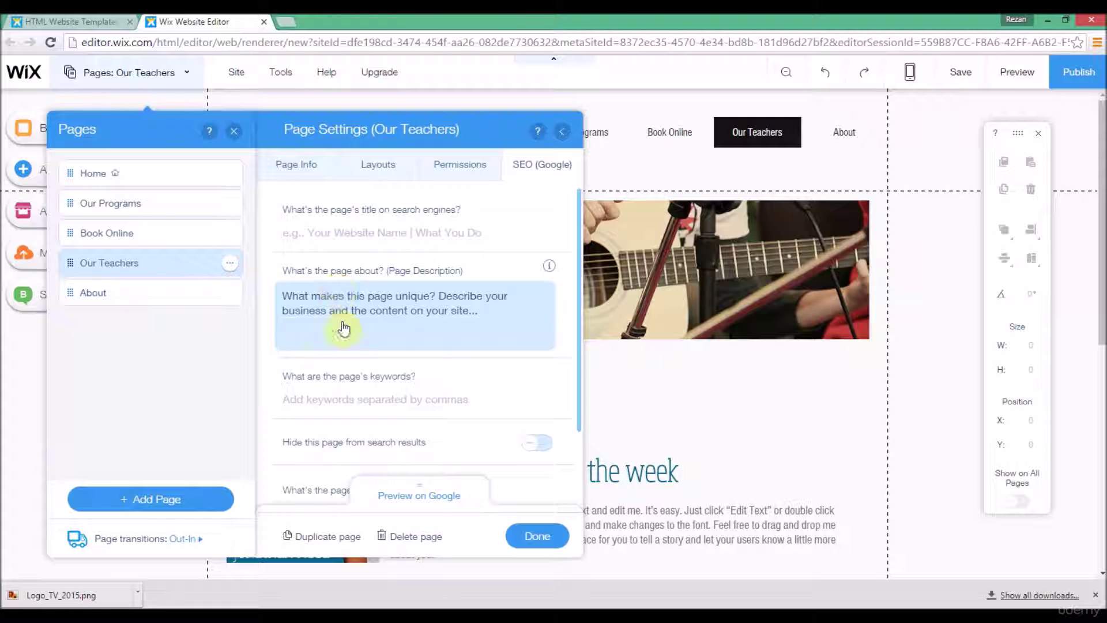
Try "teachers" as the page's keyword and clear the entry again.
left_click(343, 401)
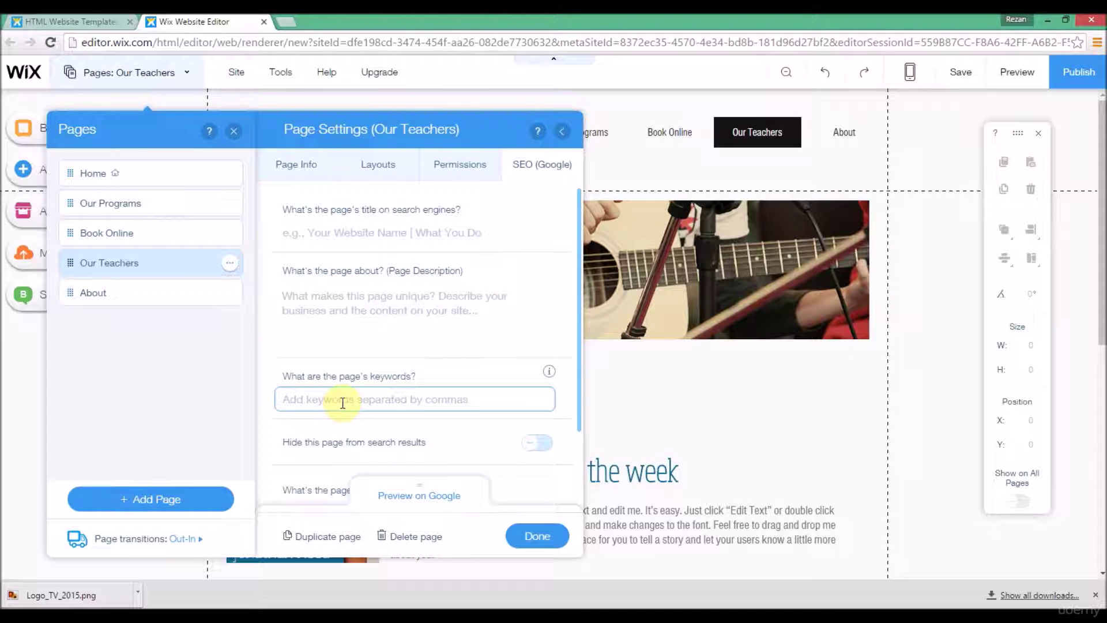
type("t")
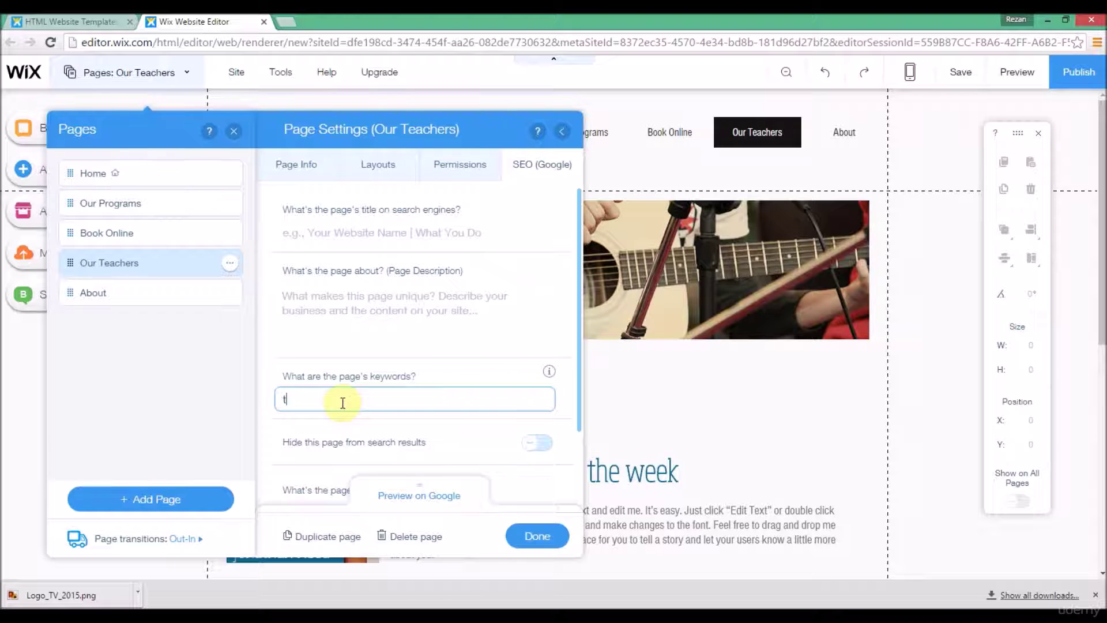
type("eachers")
key("BackSpace")
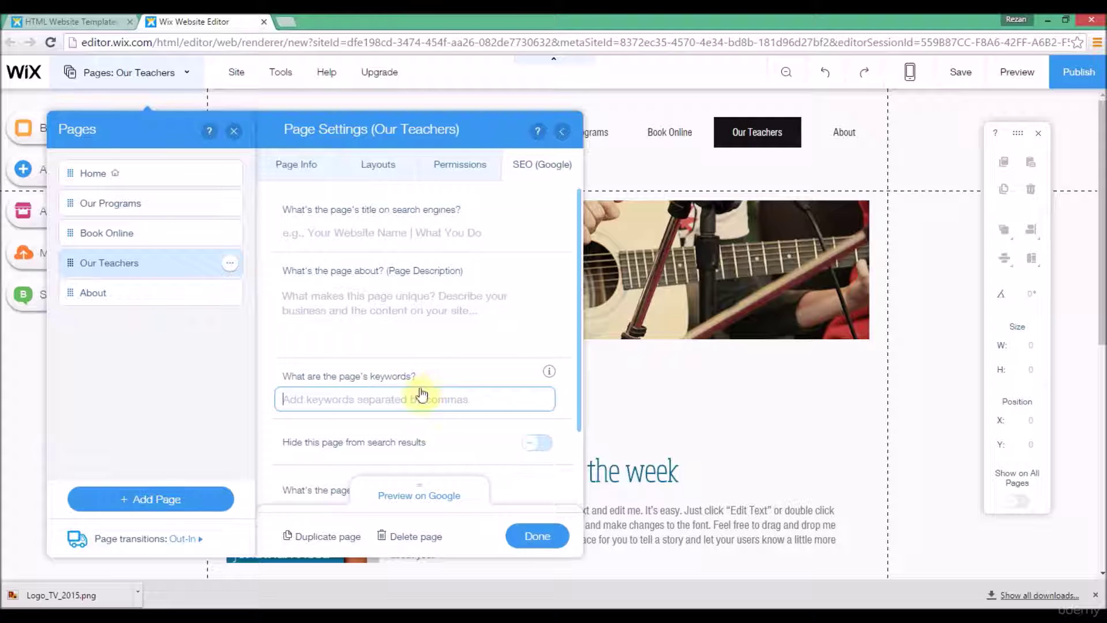
Try hiding the Our Teachers page from search results and turn the option back off.
left_click_drag(579, 345, 582, 427)
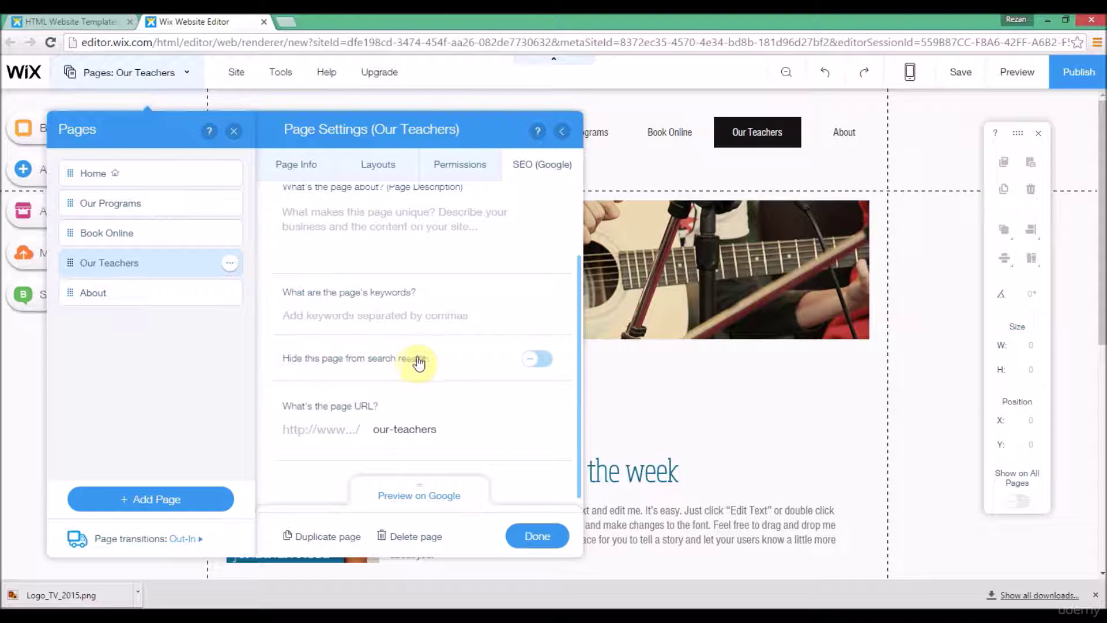
left_click(539, 365)
left_click(538, 363)
left_click(537, 364)
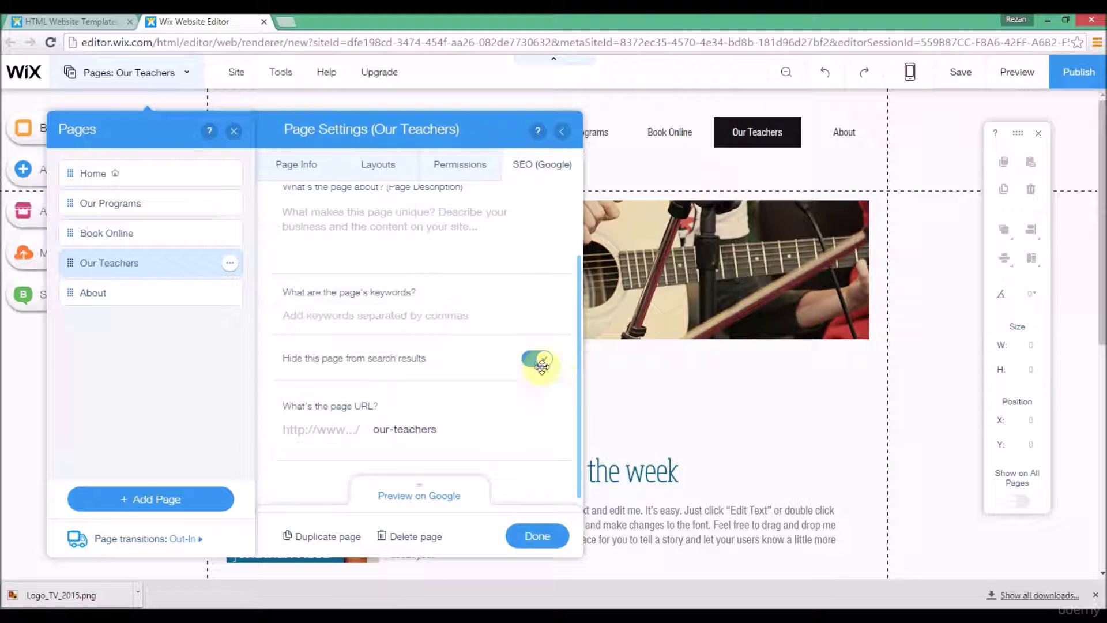
left_click(536, 369)
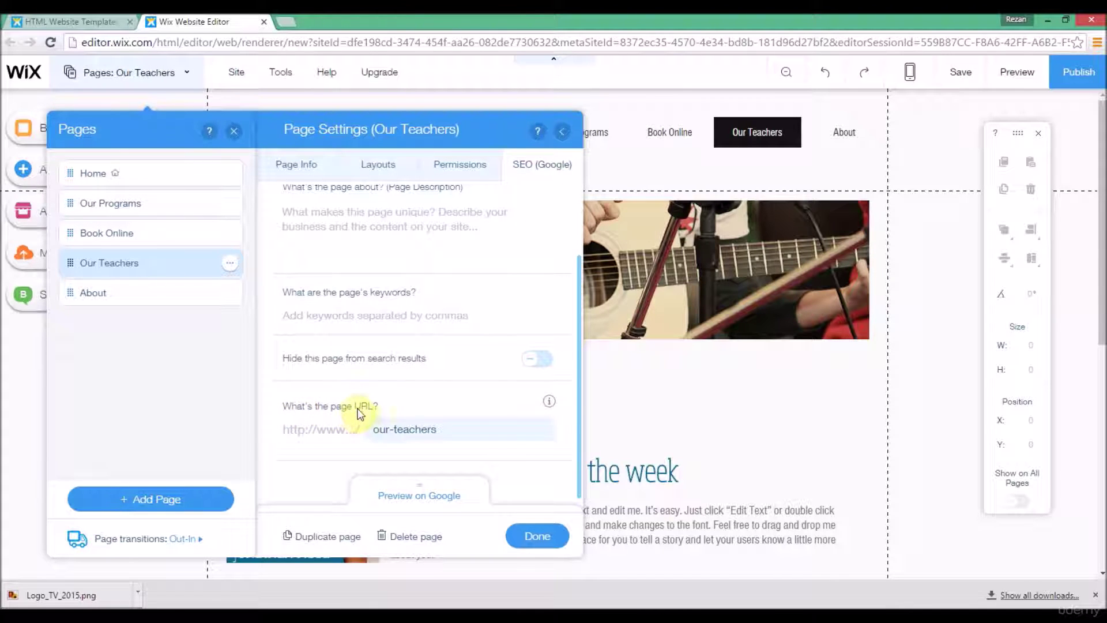
Set the Our Teachers page's URL ending to "business-tools".
left_click(449, 437)
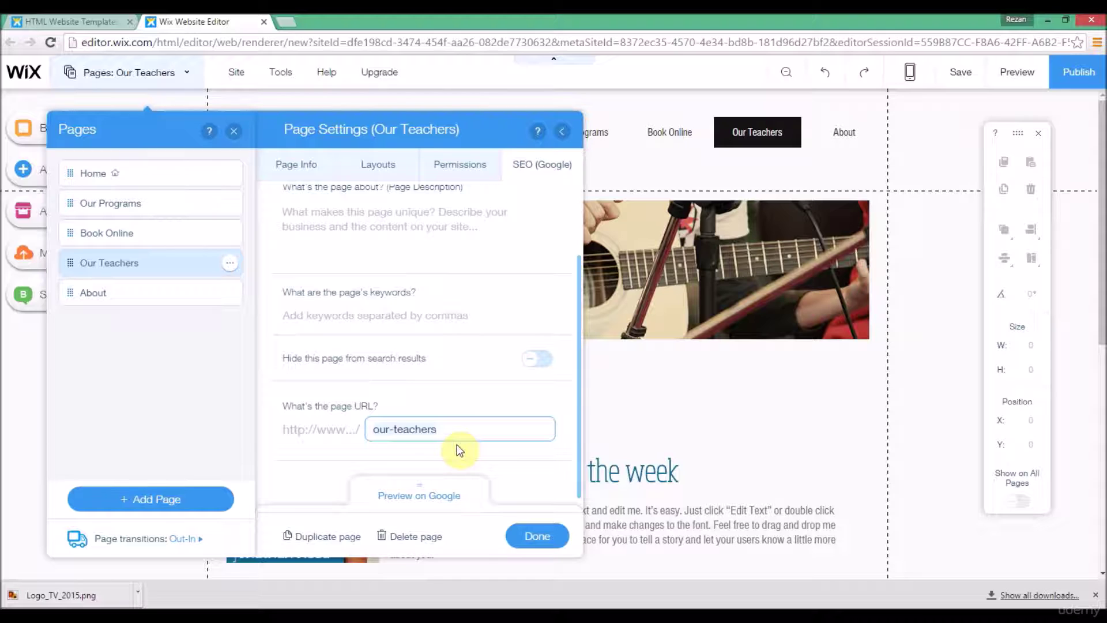
key("ctrl+a")
type("business t")
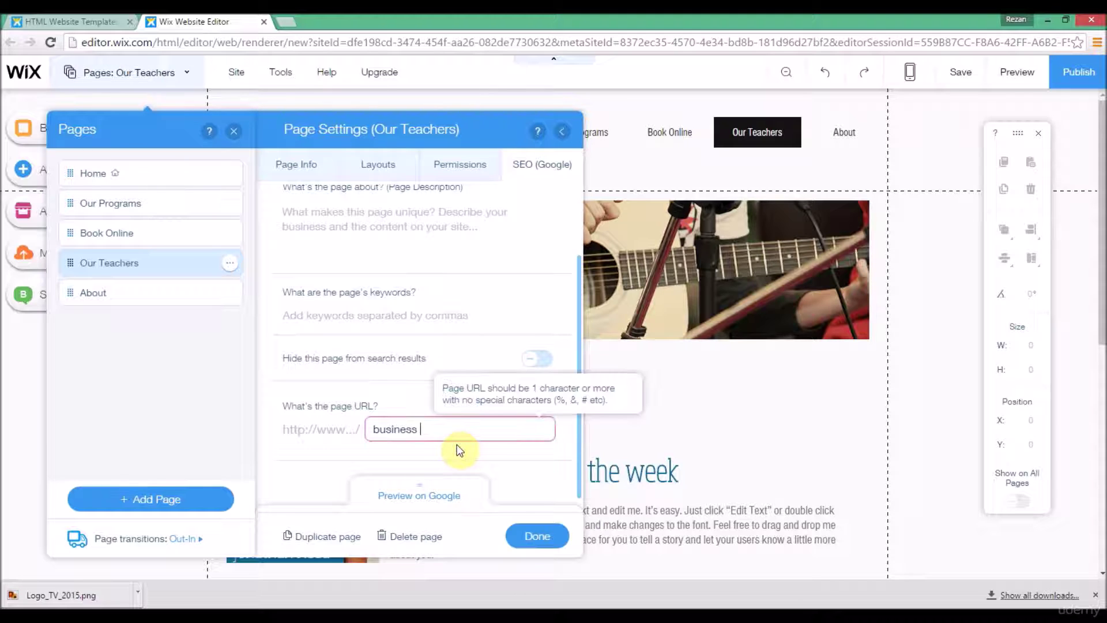
key("BackSpace")
key("BackSpace")
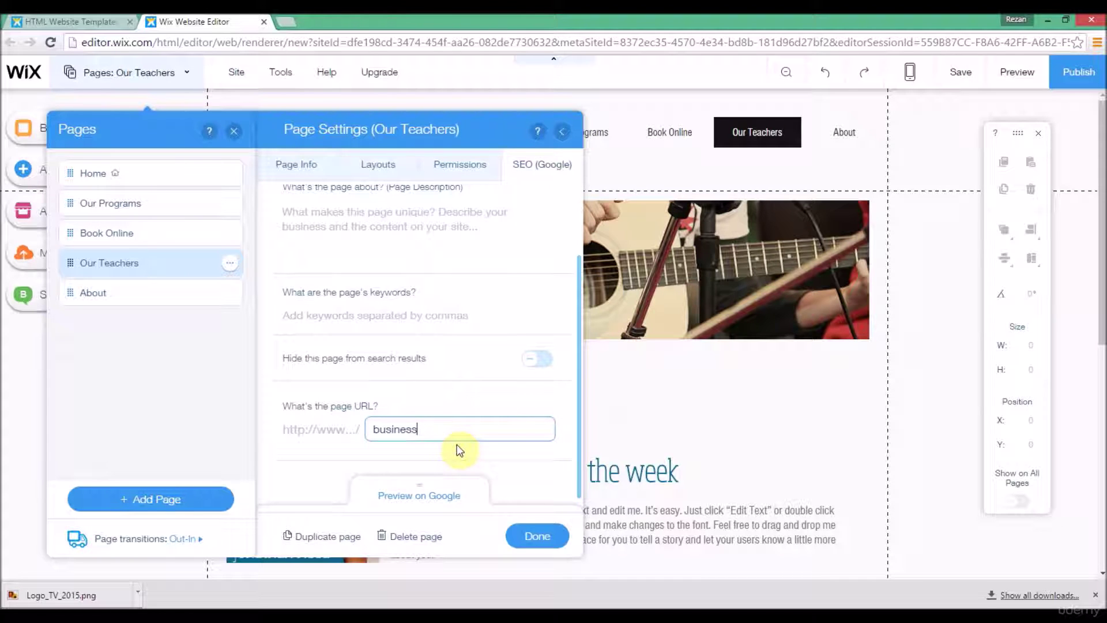
type("-tools")
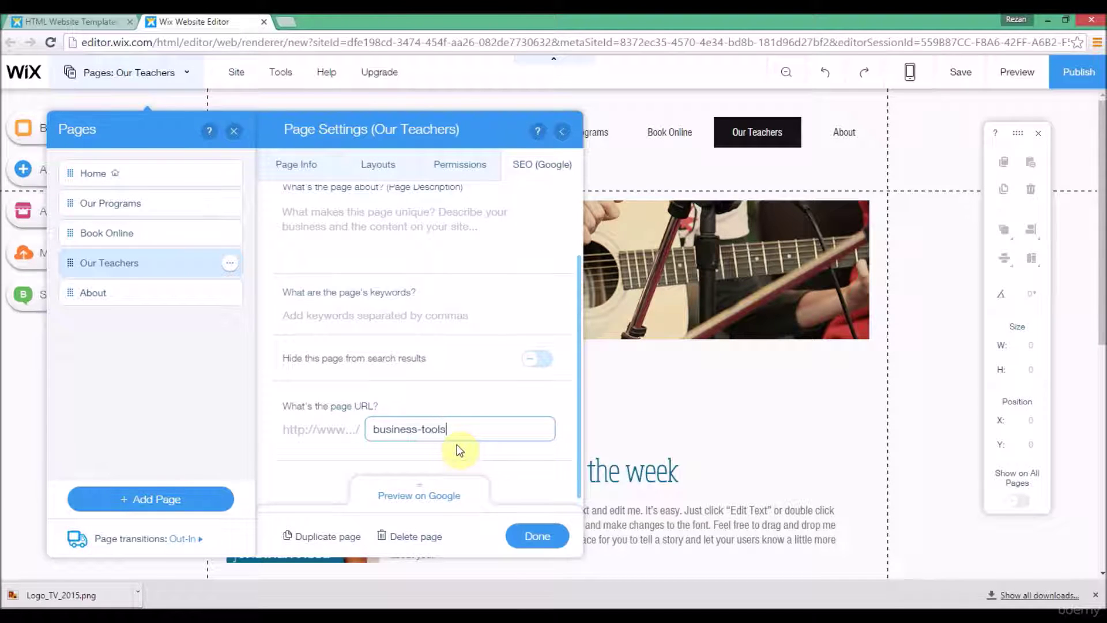
Close the page settings and rename the Our Teachers page to "Business Tools".
left_click(543, 541)
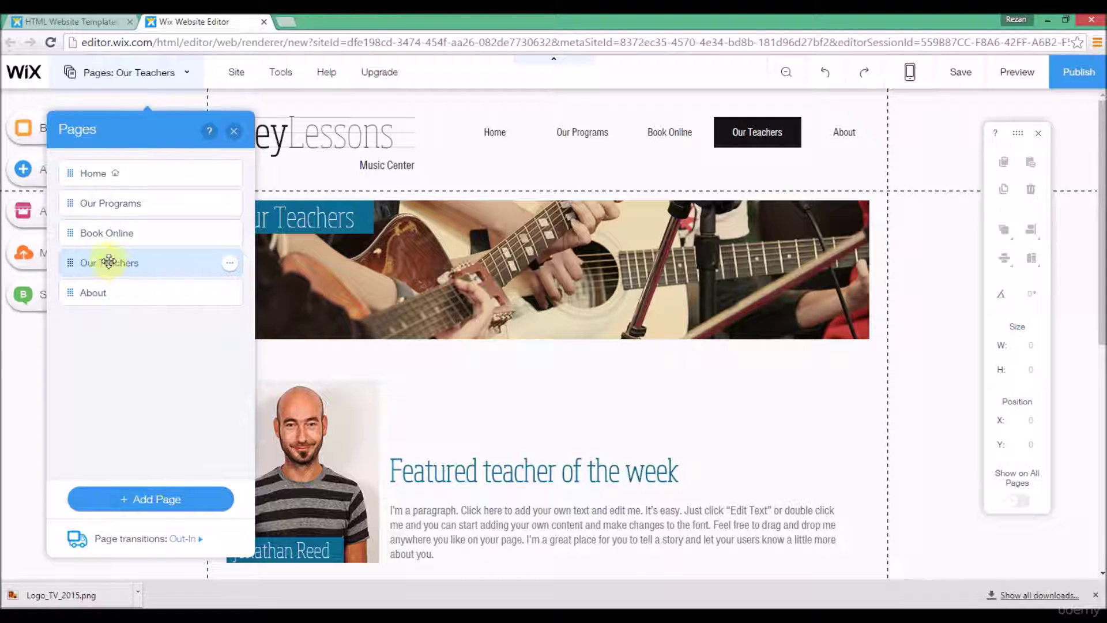
left_click_drag(75, 263, 119, 262)
double_click(115, 263)
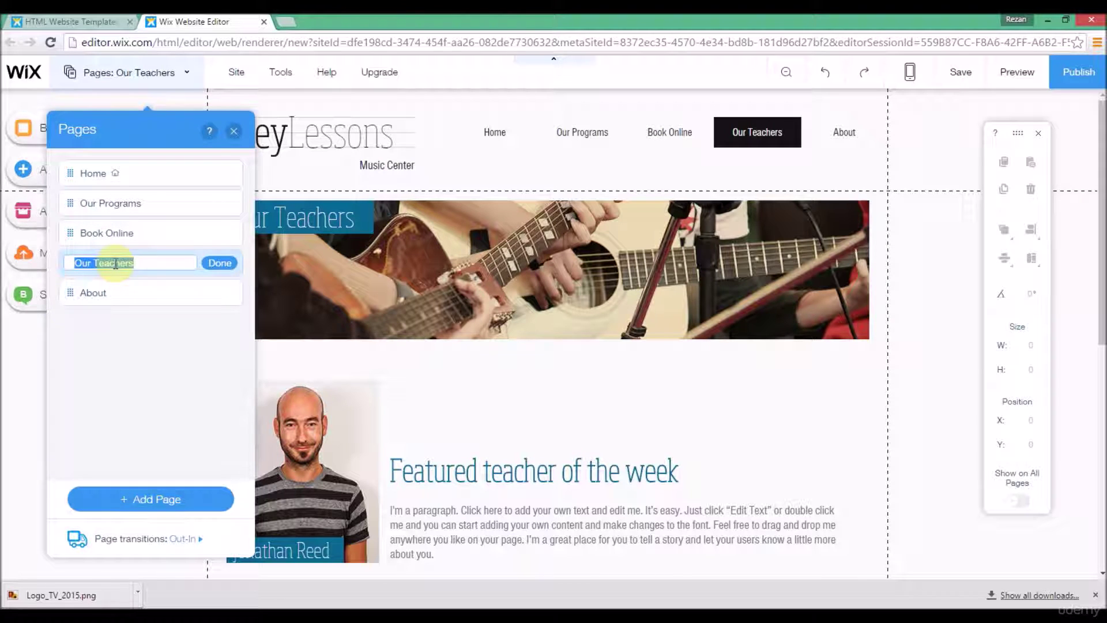
type("Business")
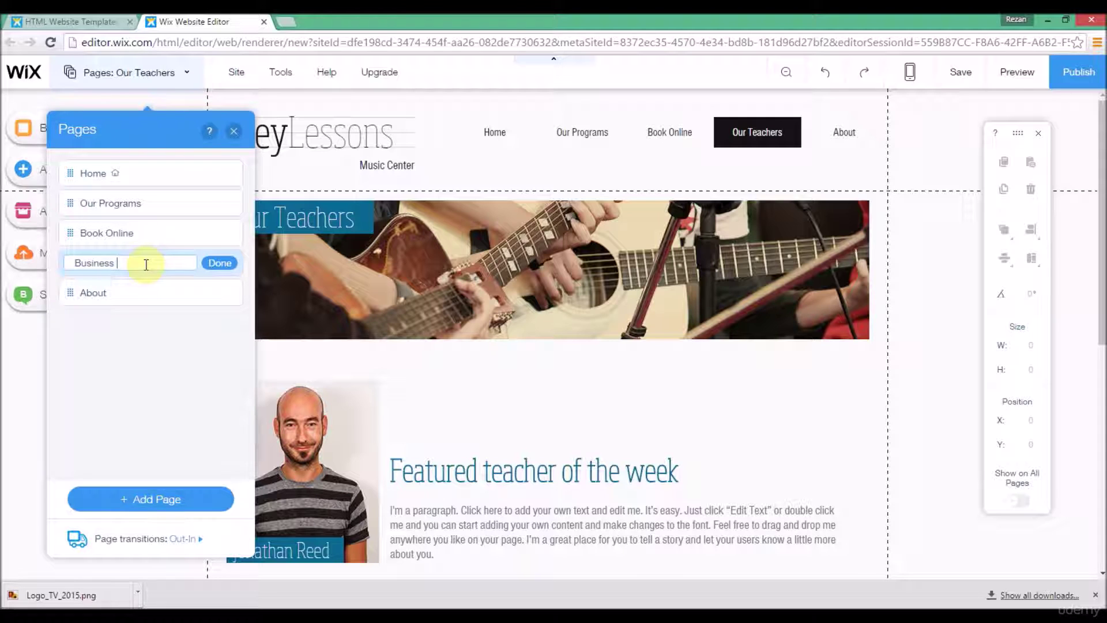
type(" Tools")
left_click(215, 264)
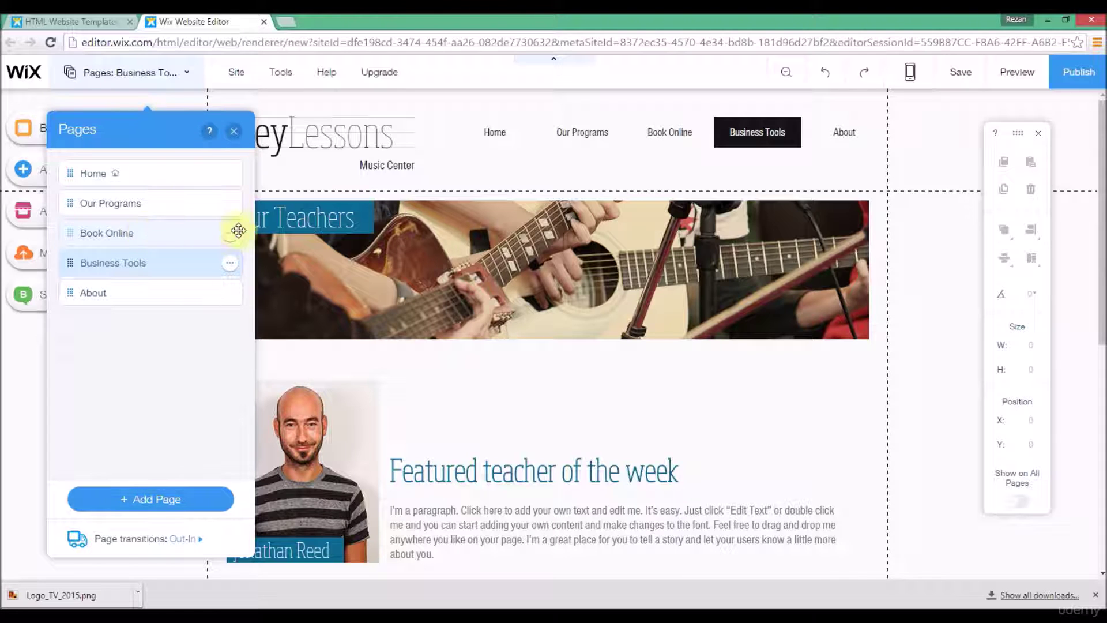
Move the Business Tools page directly below Home, and try the About page above Home before returning it to the end.
left_click_drag(70, 262, 63, 202)
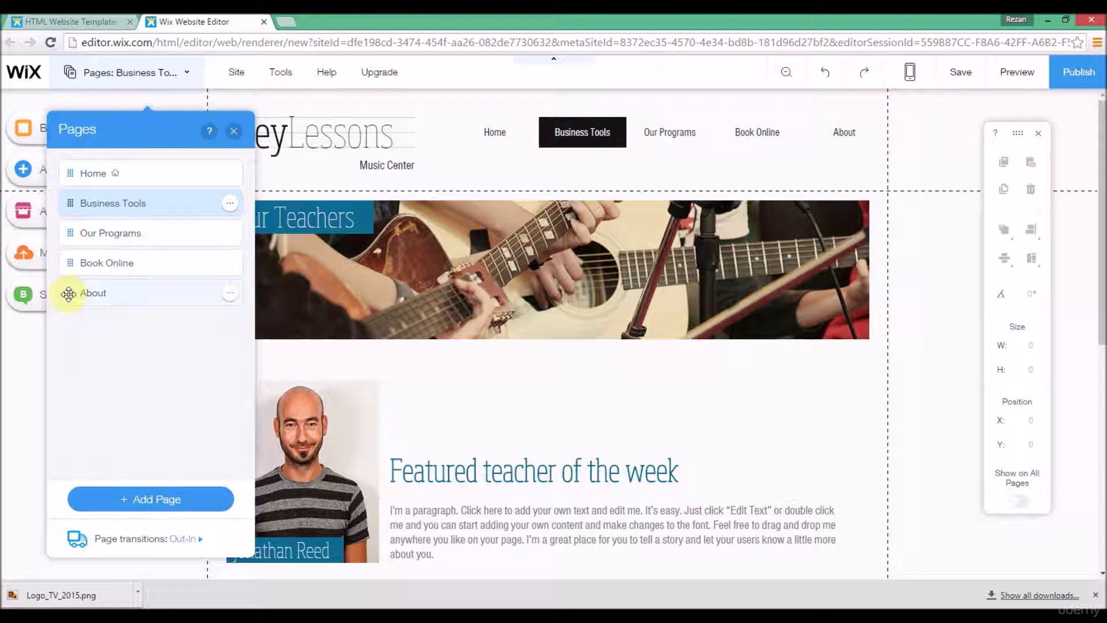
left_click_drag(67, 291, 75, 174)
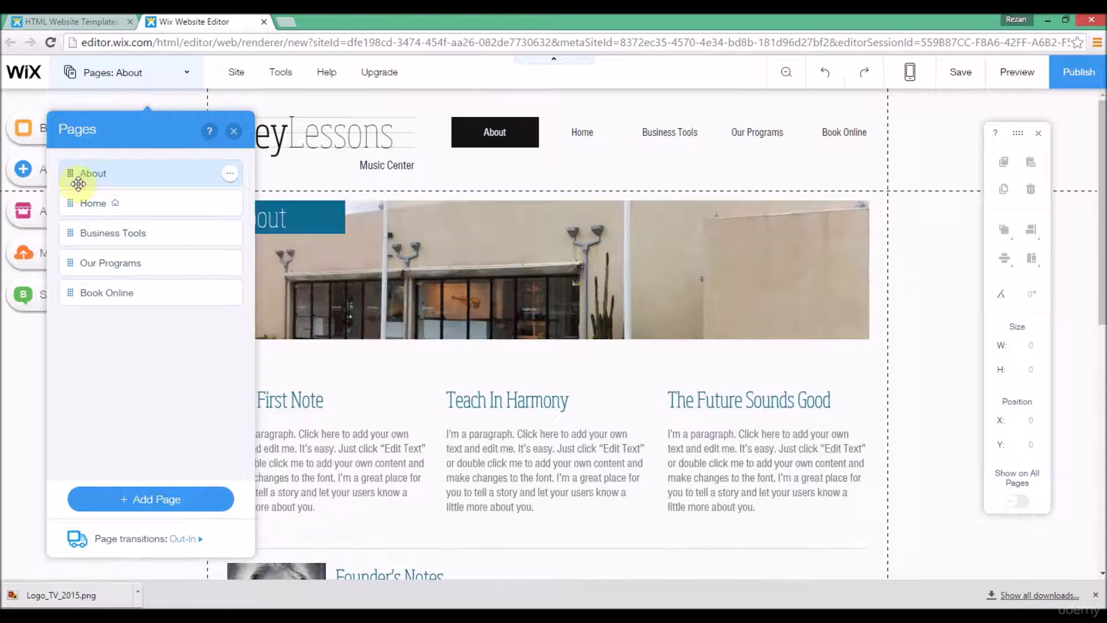
left_click_drag(69, 173, 63, 325)
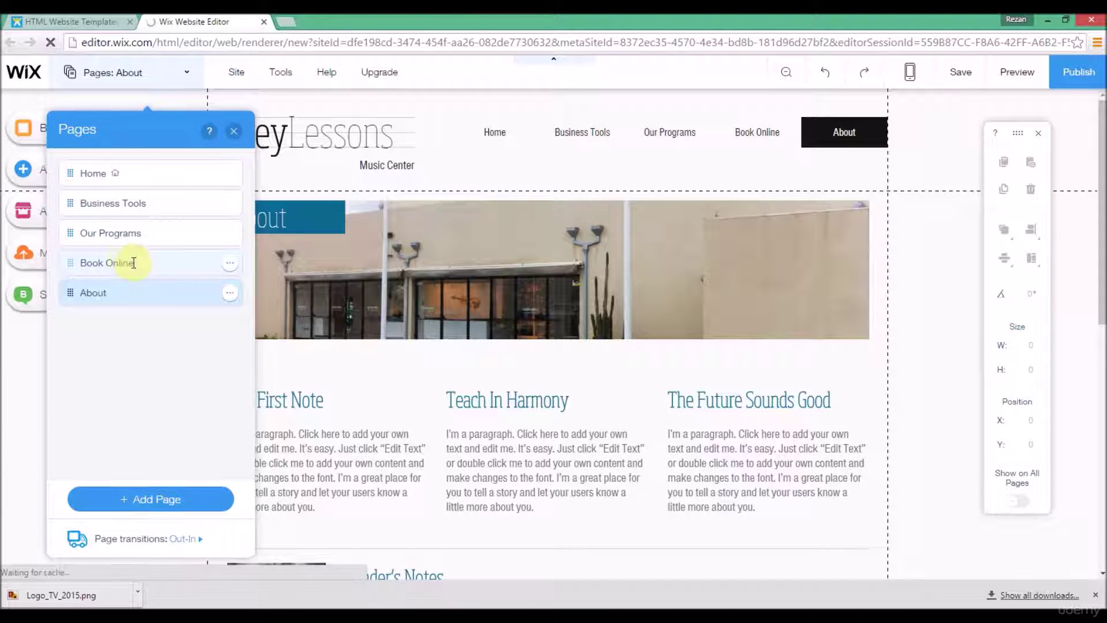
Rename the Book Online page to "Contact Us".
double_click(144, 265)
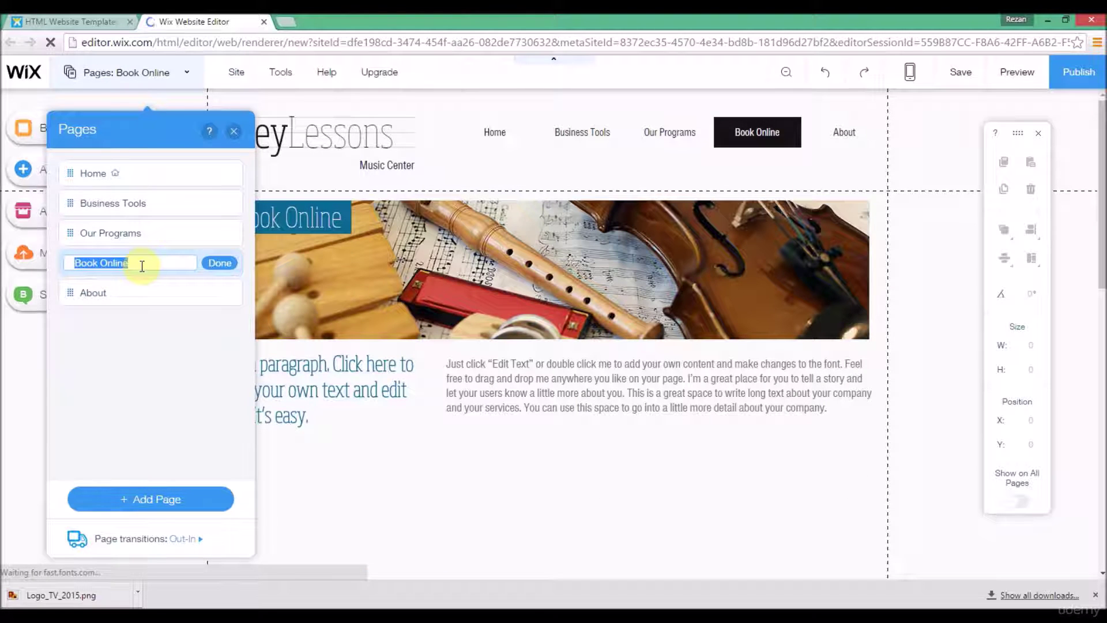
type("Contact ")
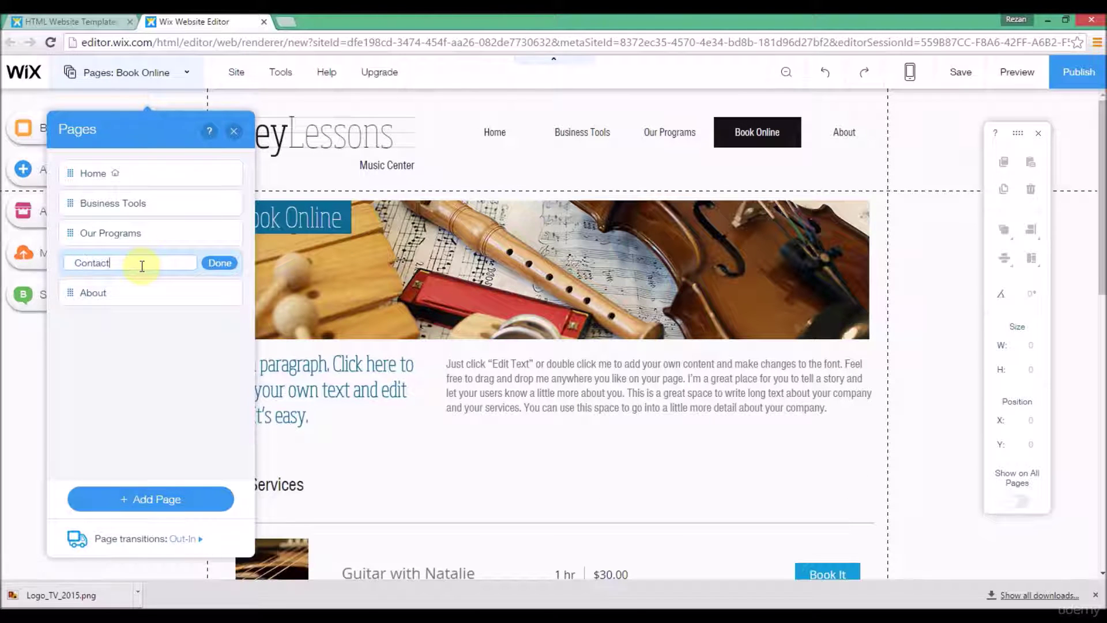
type("Us")
left_click(213, 267)
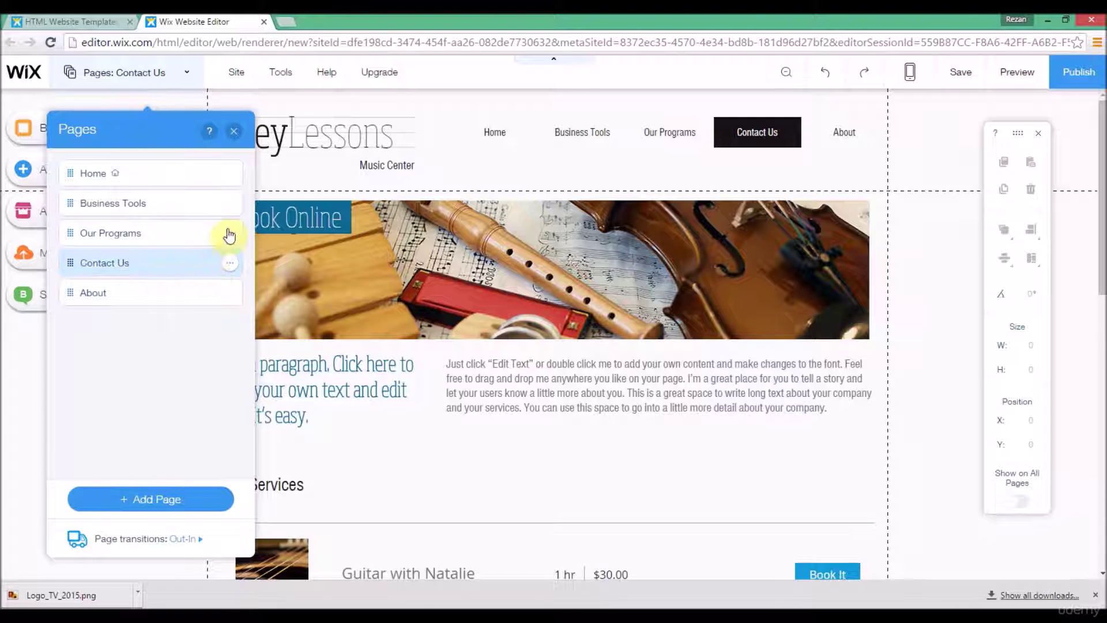
Open the Contact Us page's SEO (Google) settings and try "contact us in new york" as its URL ending.
left_click(231, 264)
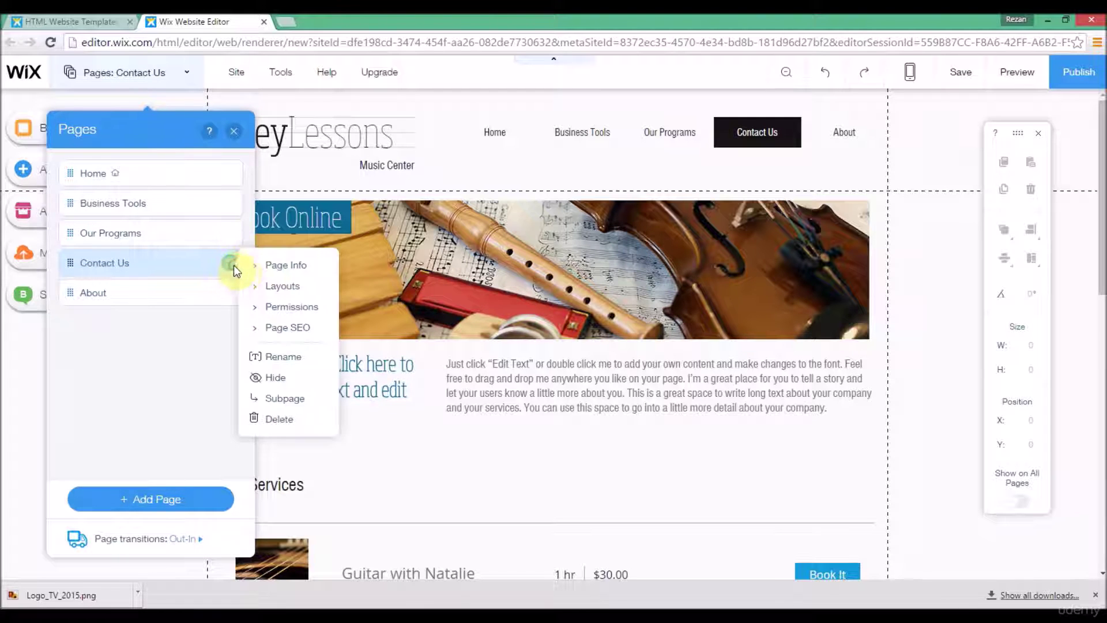
left_click(291, 264)
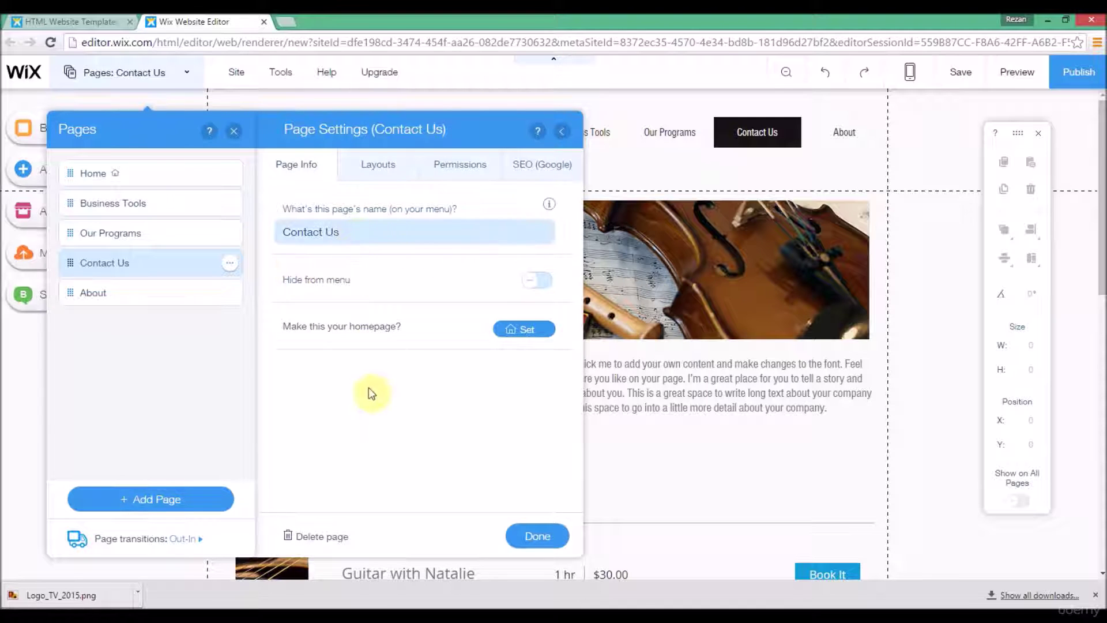
left_click(539, 166)
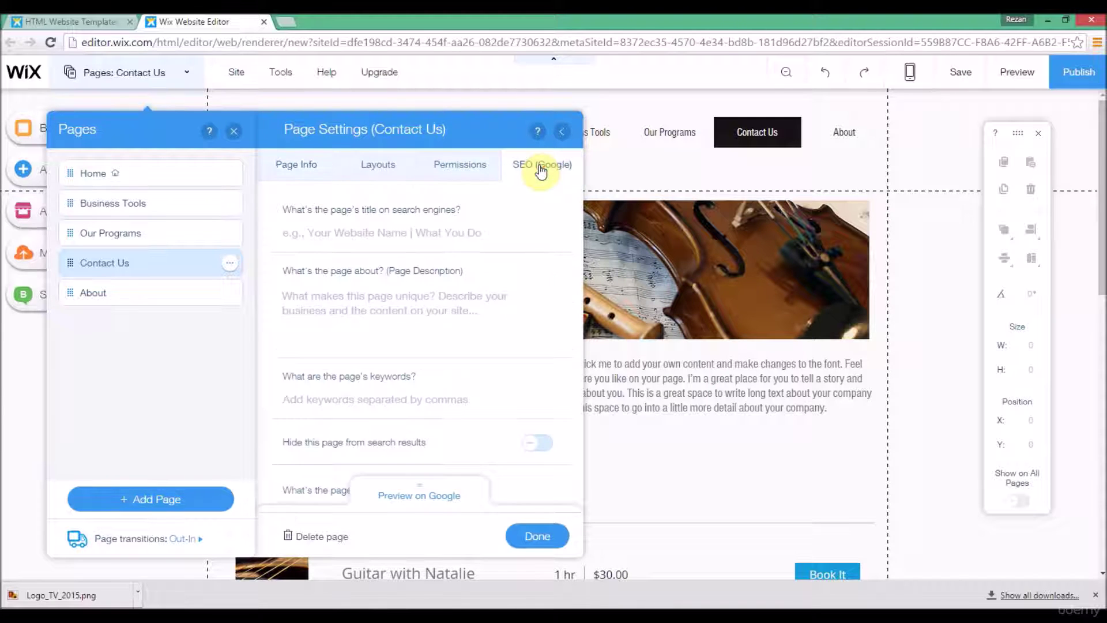
left_click_drag(576, 387, 574, 471)
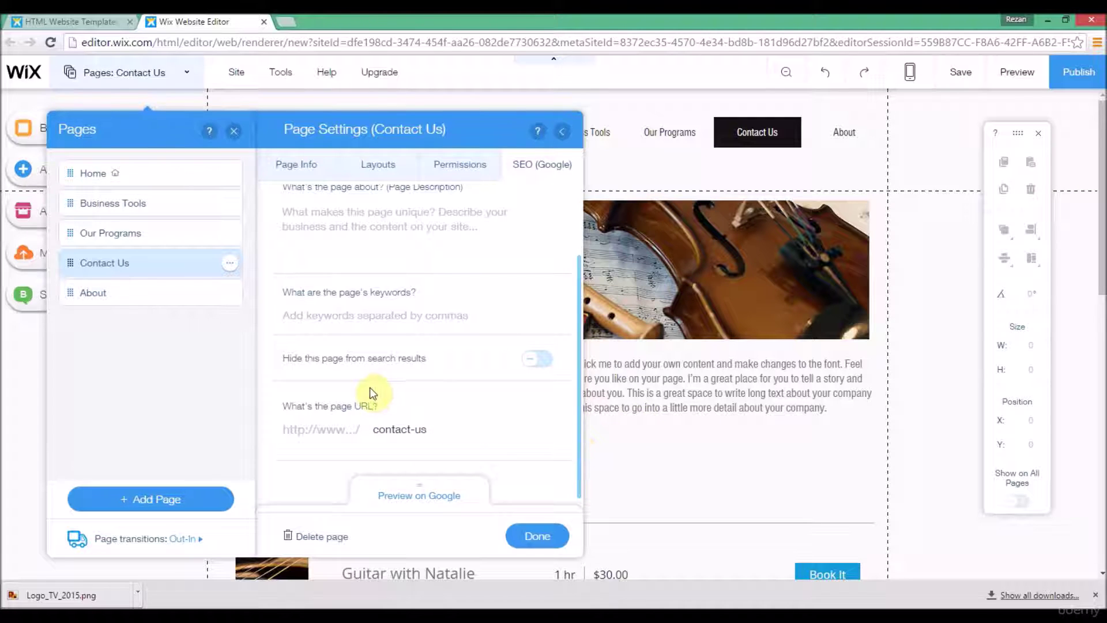
left_click(434, 429)
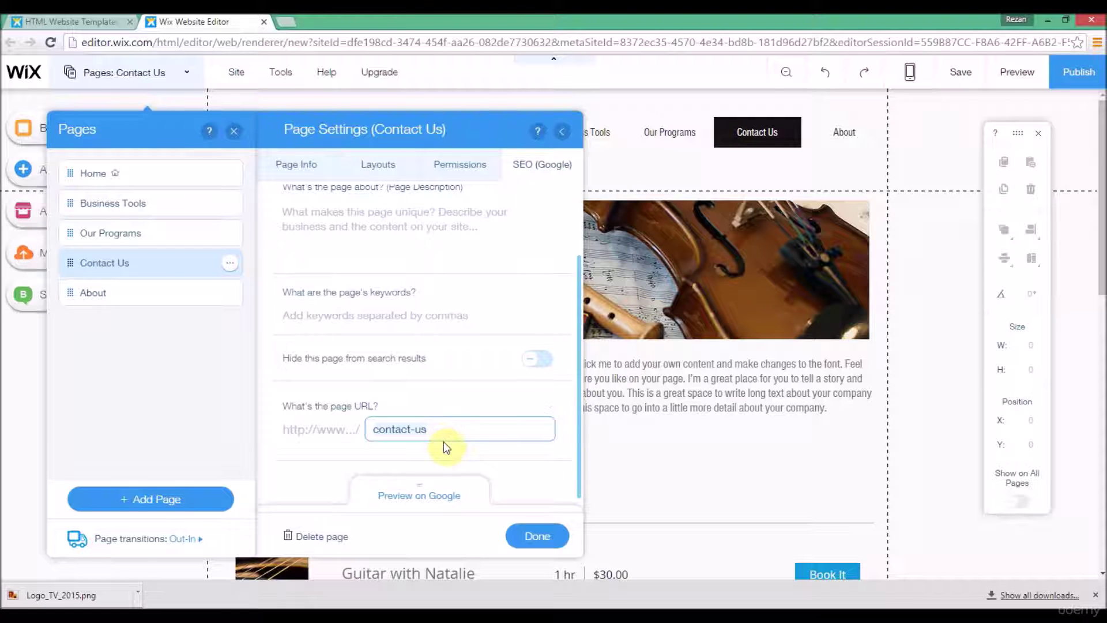
left_click(447, 428)
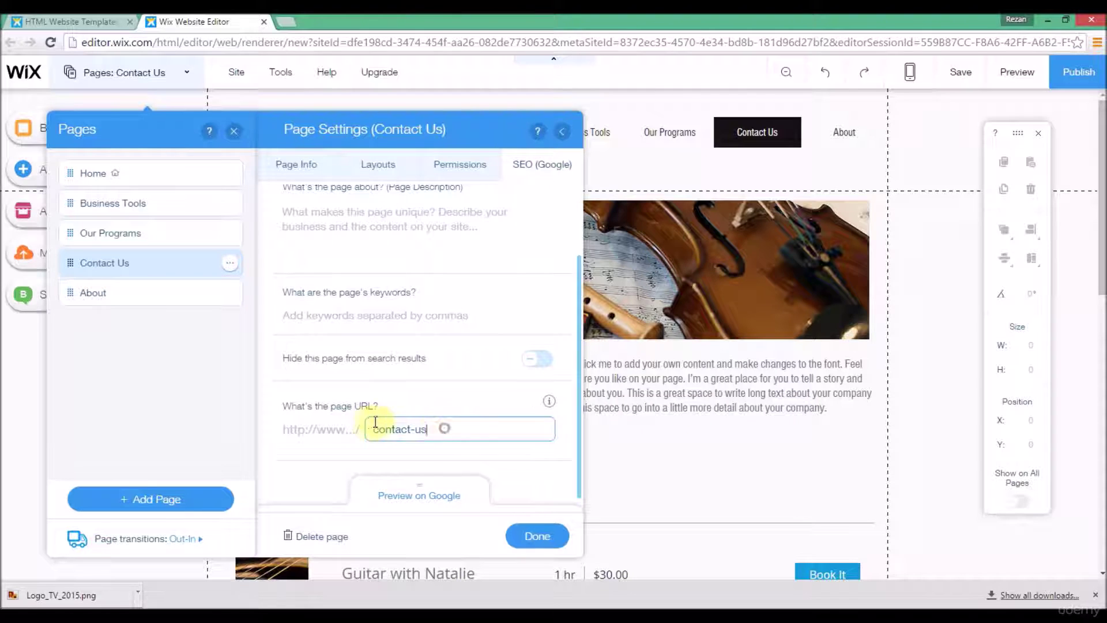
key("ctrl+a")
type("contact us in")
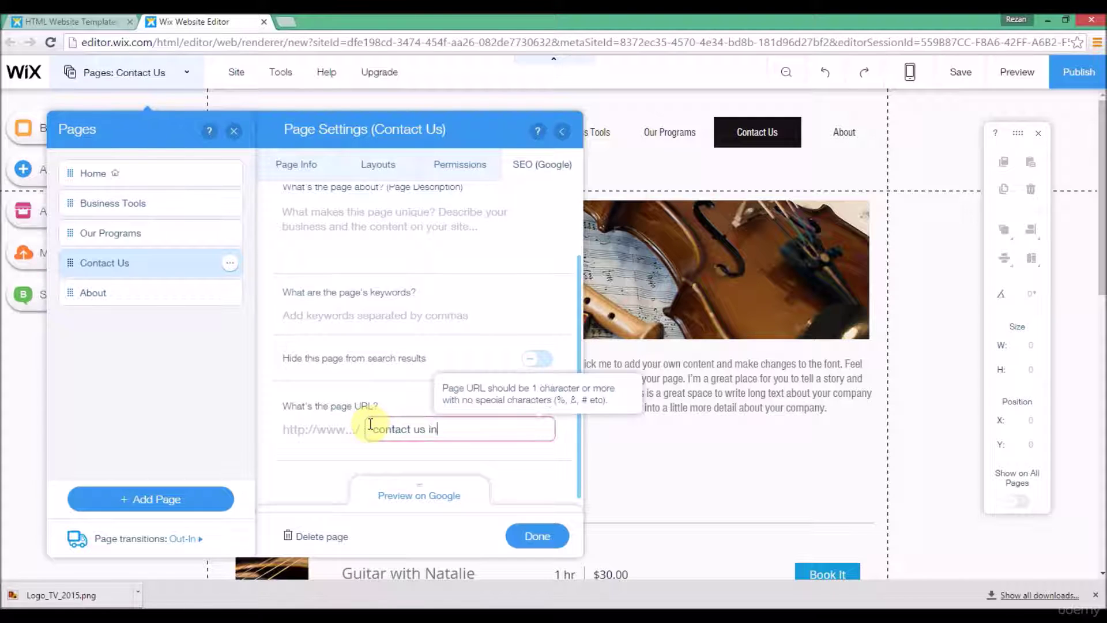
type(" new york")
Try hyphens between the first words of the URL ending, giving "contact-us-in-new york", and close the page settings.
left_click(411, 429)
key("BackSpace")
type("-")
left_click(428, 429)
key("BackSpace")
type("-")
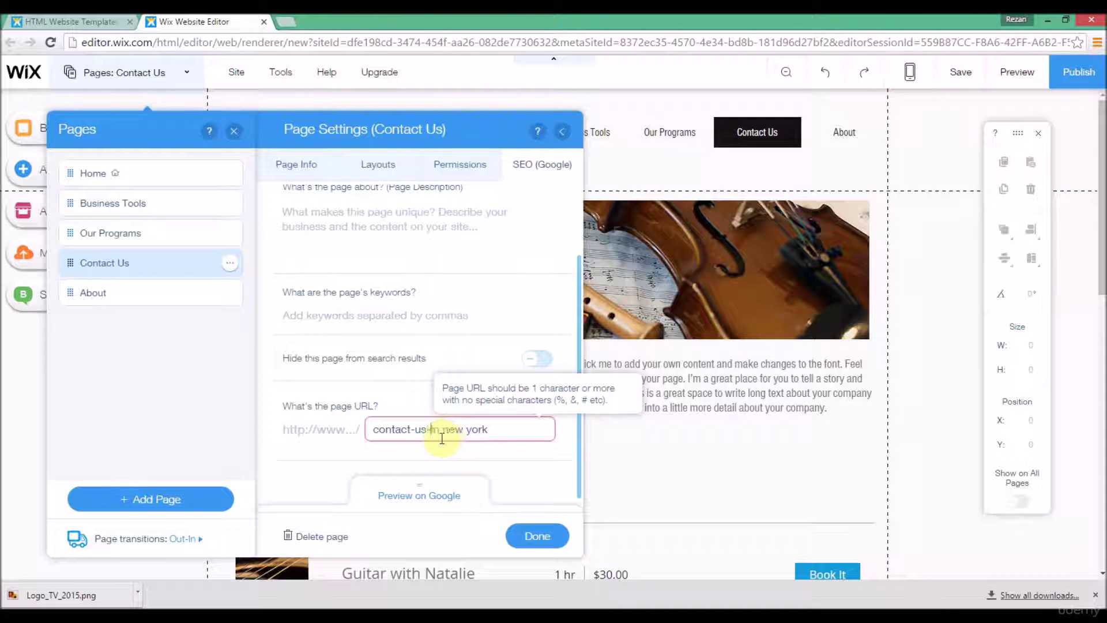
left_click(440, 429)
left_click(445, 432)
key("BackSpace")
type("-")
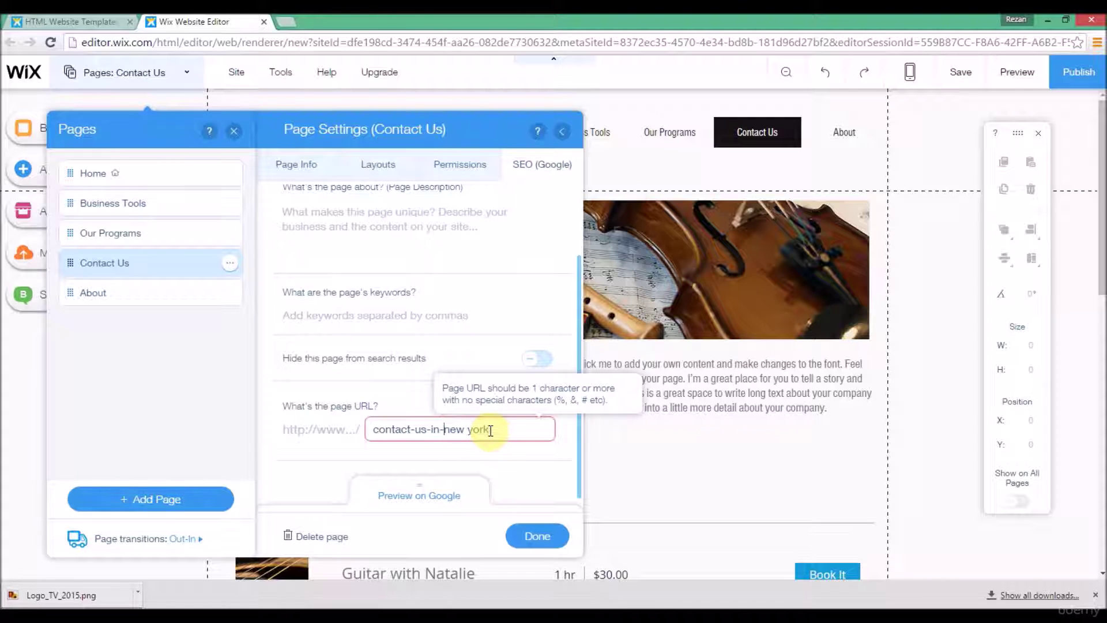
left_click_drag(496, 430, 371, 432)
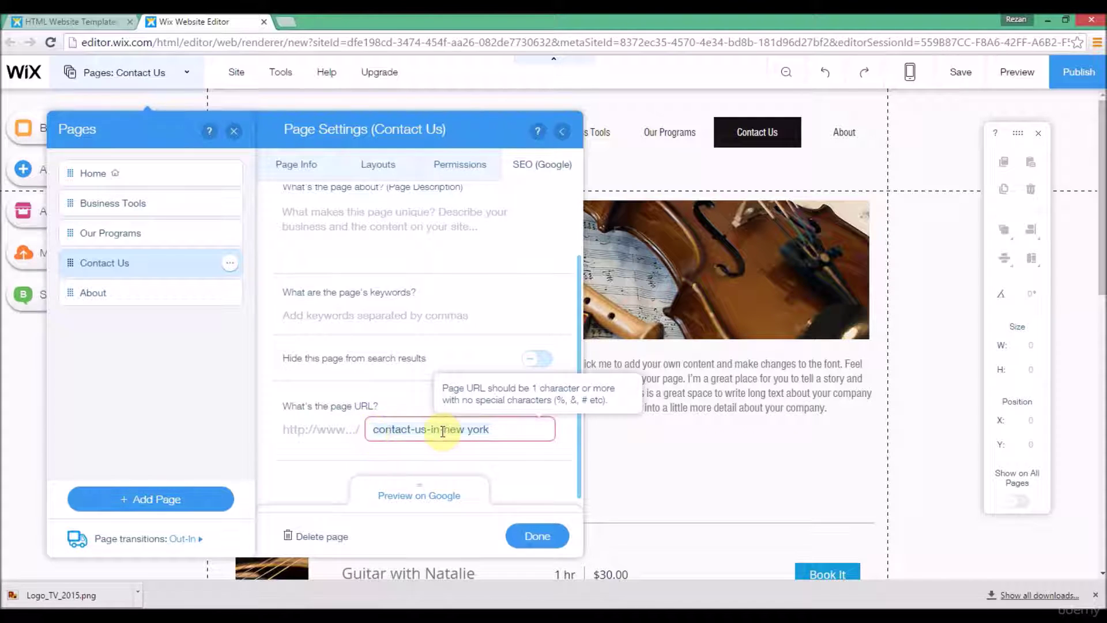
left_click(532, 531)
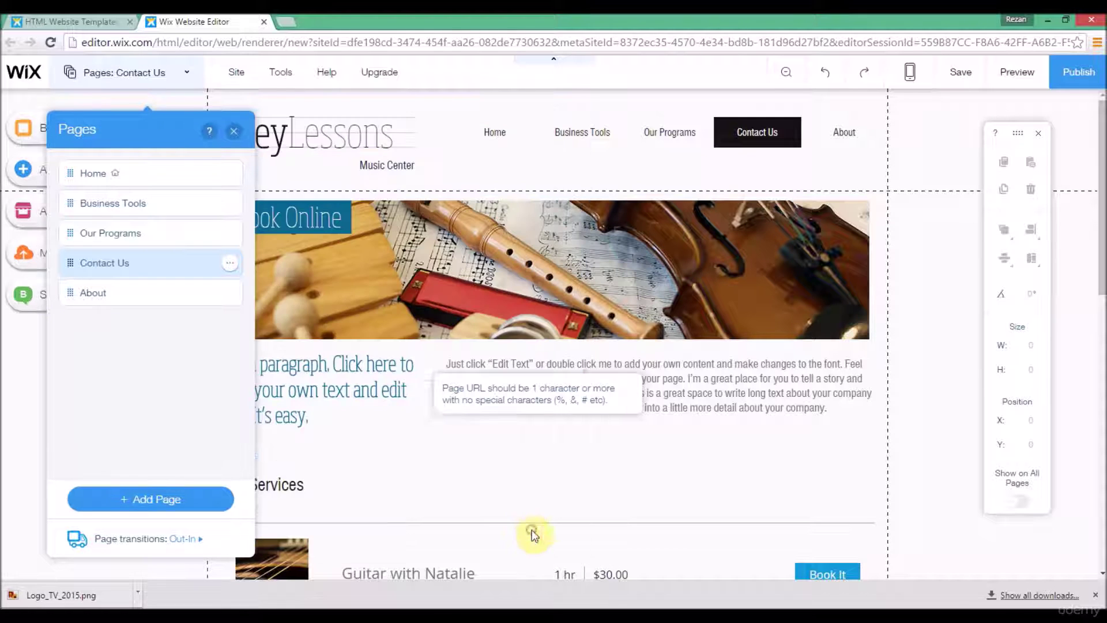
Reopen the Contact Us page's SEO (Google) settings at the page URL.
left_click(230, 263)
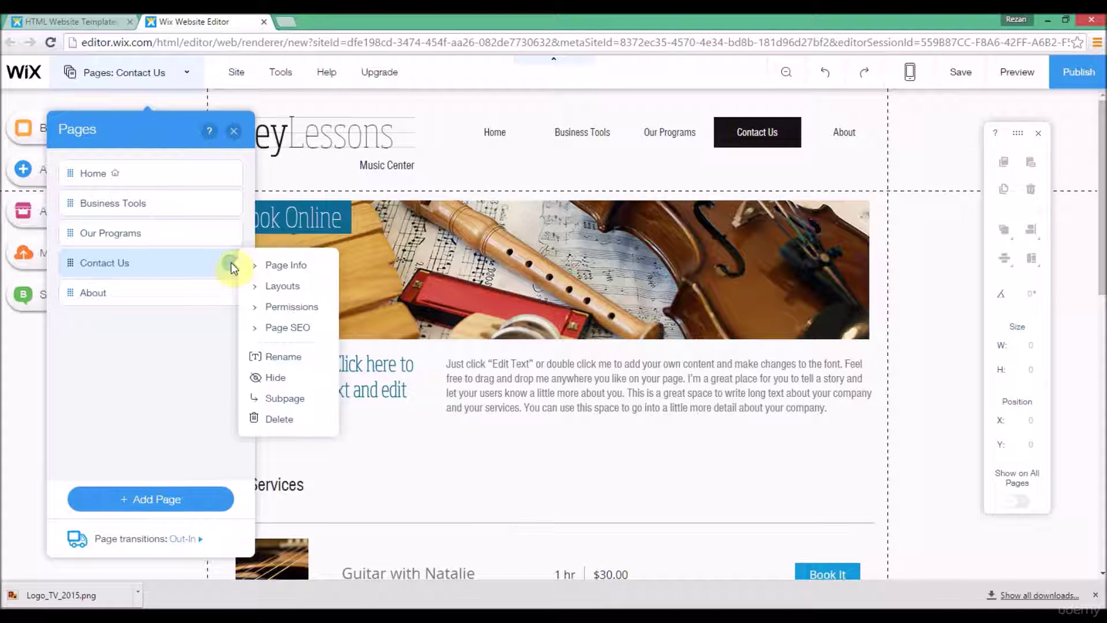
left_click(271, 265)
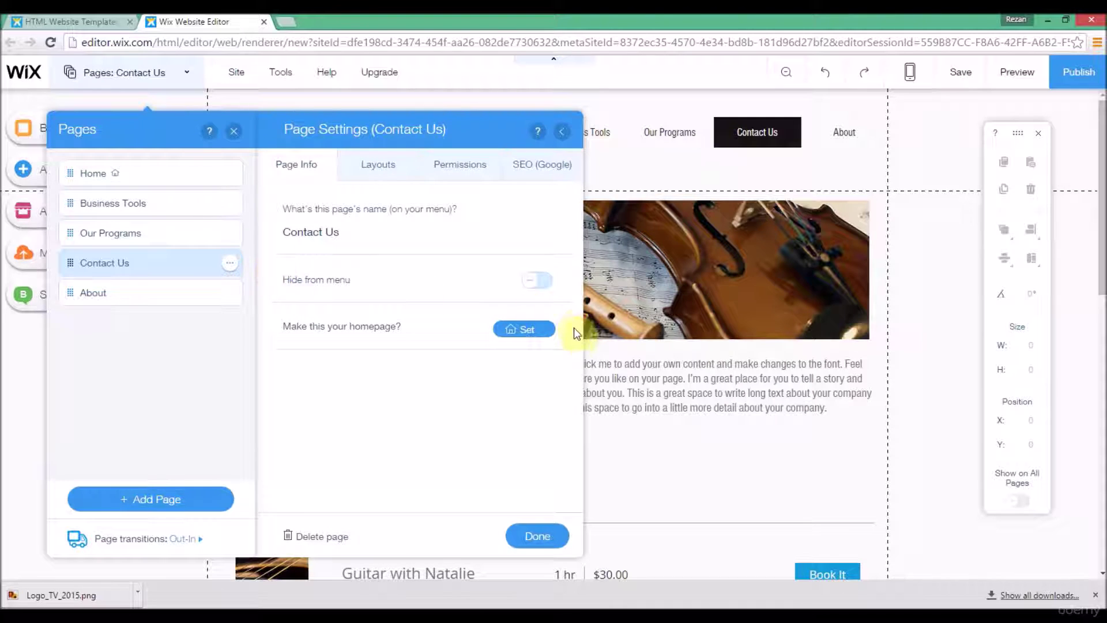
left_click(528, 176)
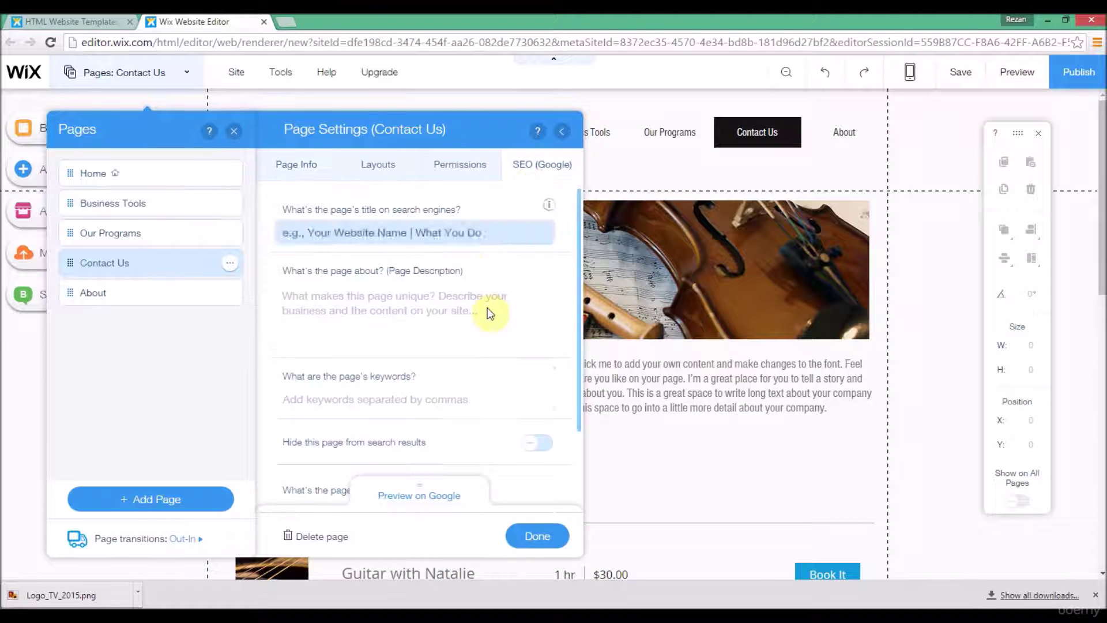
left_click_drag(579, 327, 576, 402)
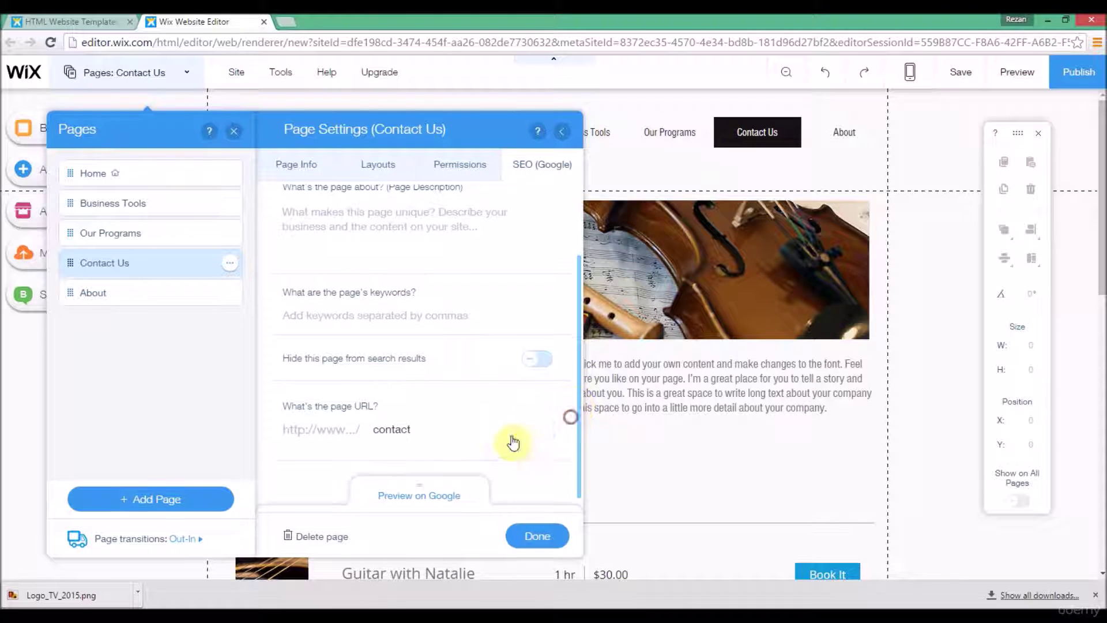
Set the Contact Us page's URL ending to "contact-us-in-the-usa" and close the page settings.
left_click(424, 430)
left_click(424, 430)
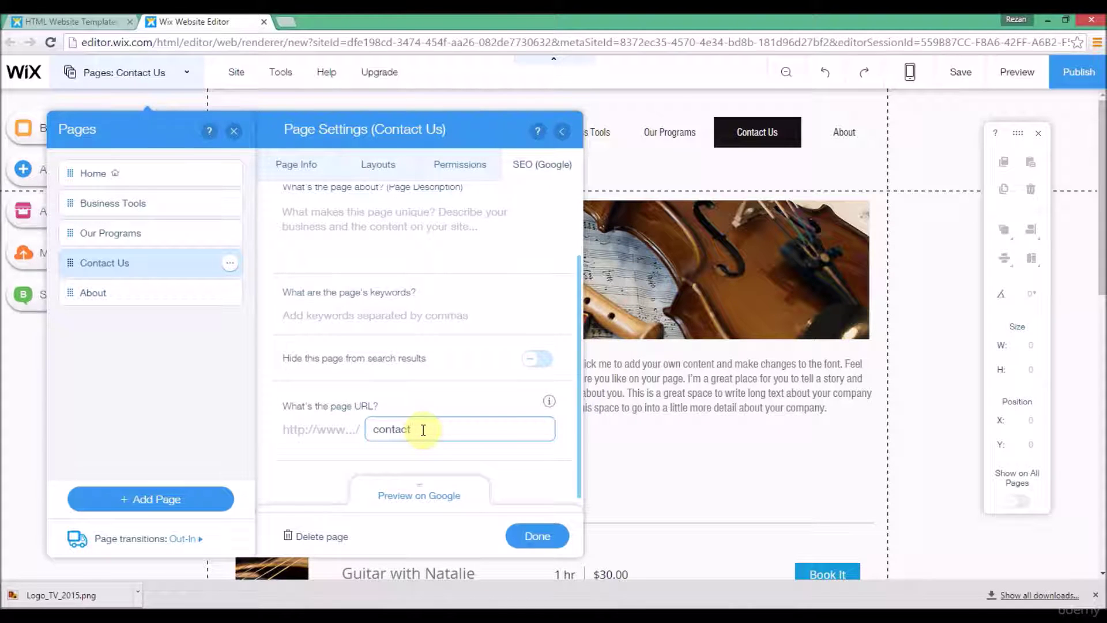
type("-us")
left_click(418, 431)
key("BackSpace")
type("-us-")
left_click(439, 429)
type("-")
left_click(455, 430)
left_click(459, 430)
left_click(538, 535)
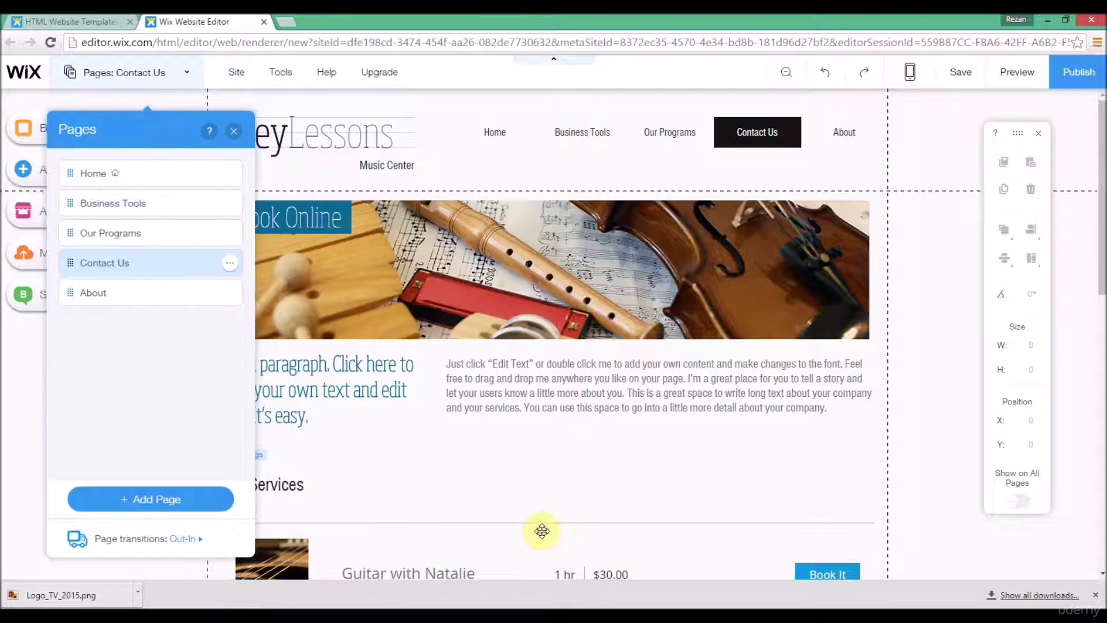
Check the saved URL ending in the Contact Us page's SEO (Google) settings.
left_click(231, 264)
left_click(297, 264)
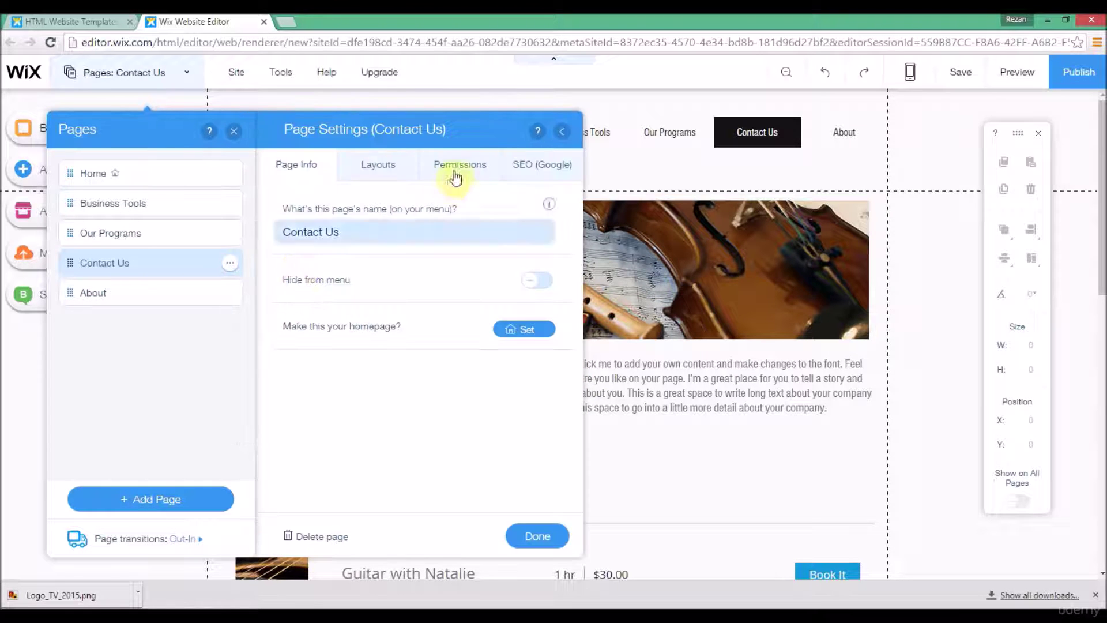
left_click(526, 156)
left_click_drag(579, 257, 581, 336)
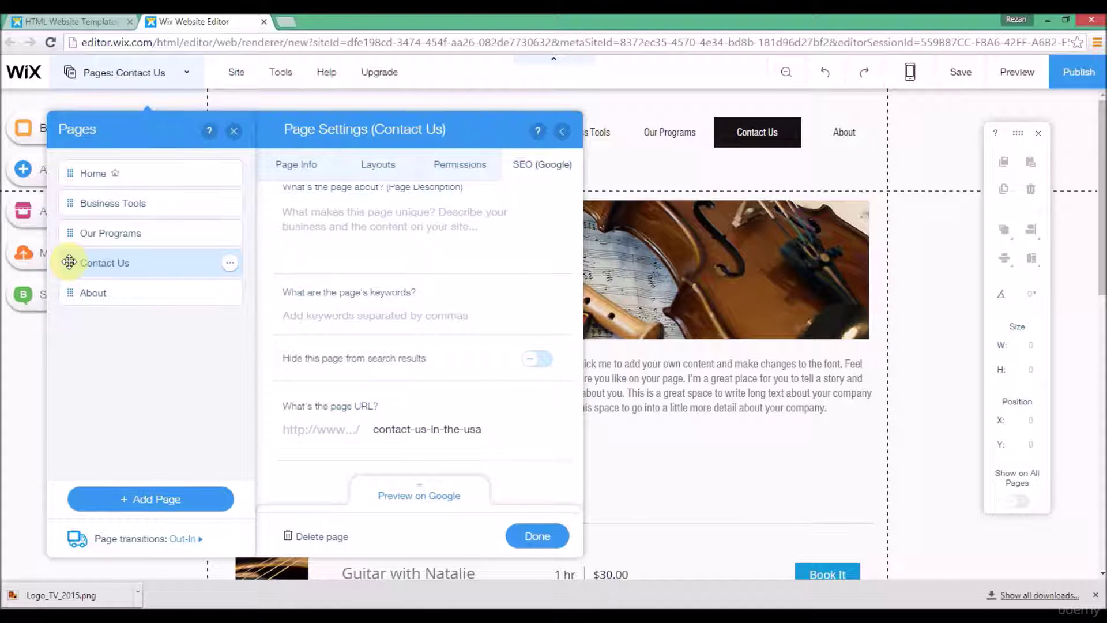
Move the Contact Us page above Our Programs, directly below Business Tools.
left_click_drag(73, 263, 71, 231)
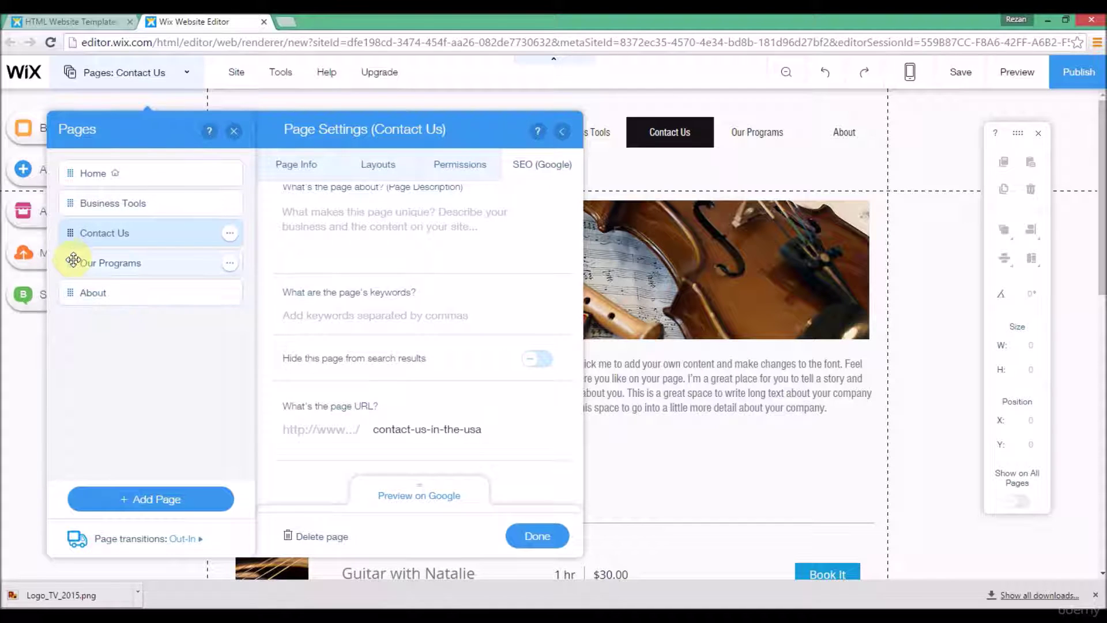
mouse_move(81, 262)
left_mouse_down()
mouse_move(113, 284)
mouse_move(69, 266)
left_mouse_up()
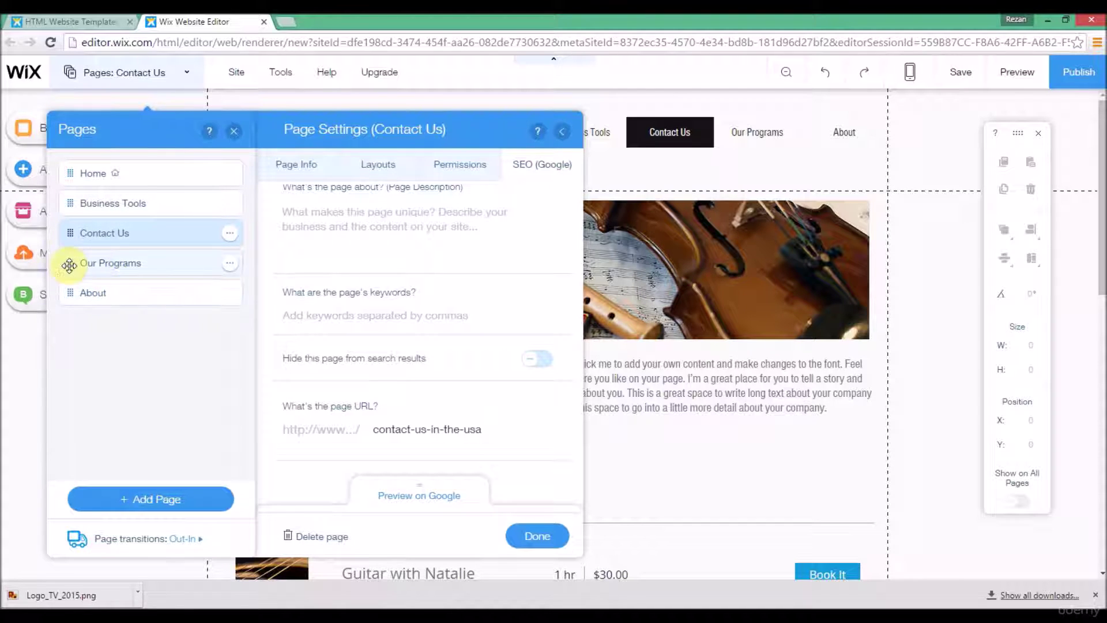
Look over the Our Programs page's options and move the page below About, to the end of the page list.
left_click(232, 261)
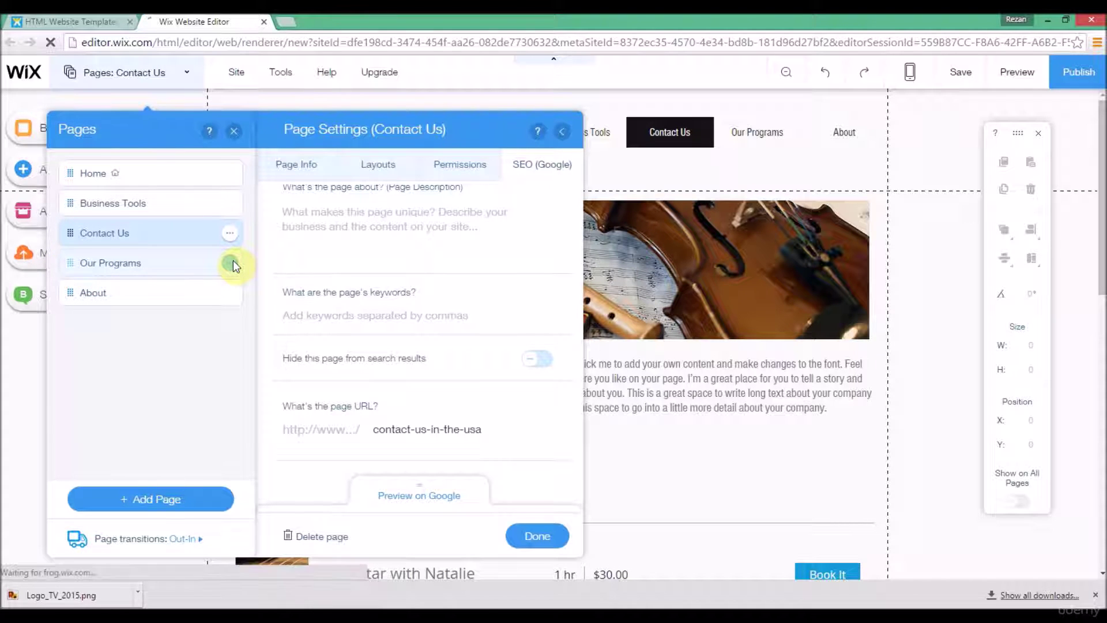
left_click(229, 263)
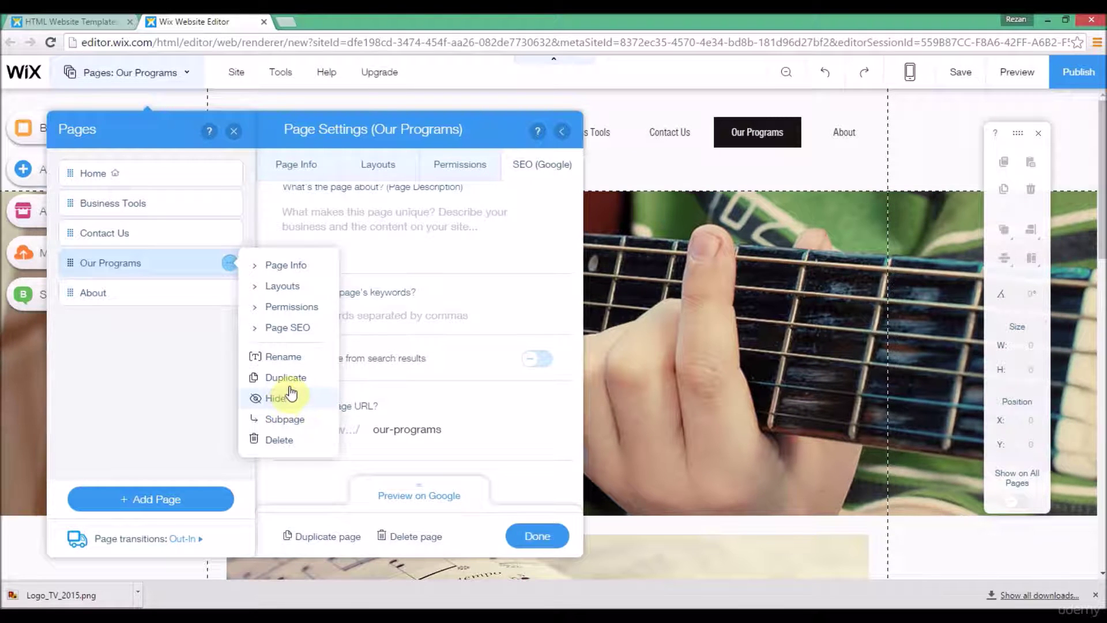
left_click(151, 350)
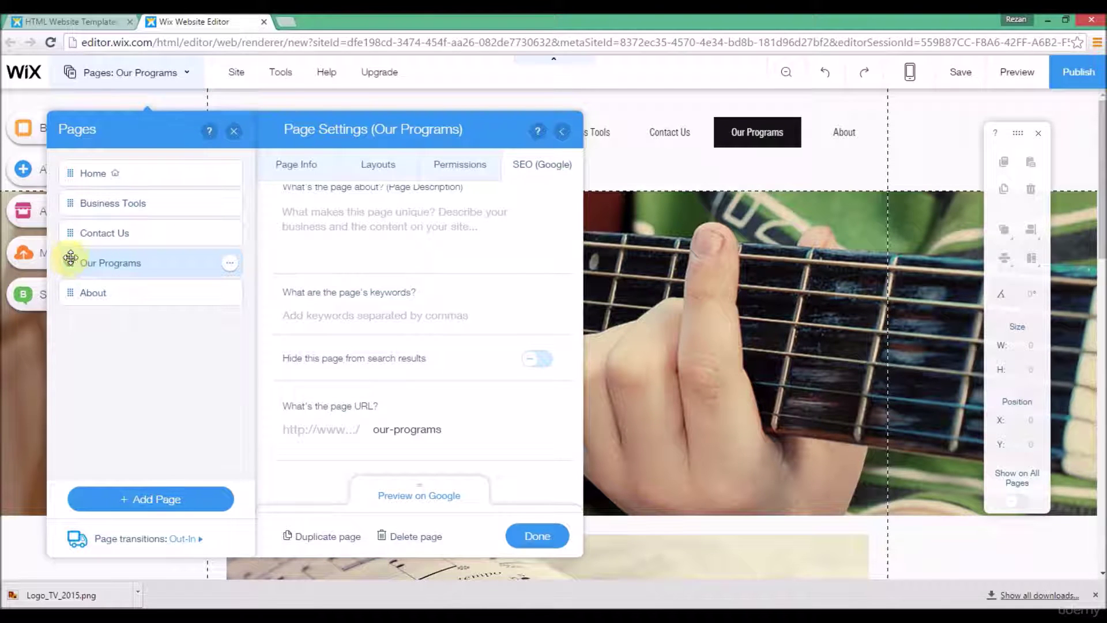
left_click_drag(70, 251, 69, 302)
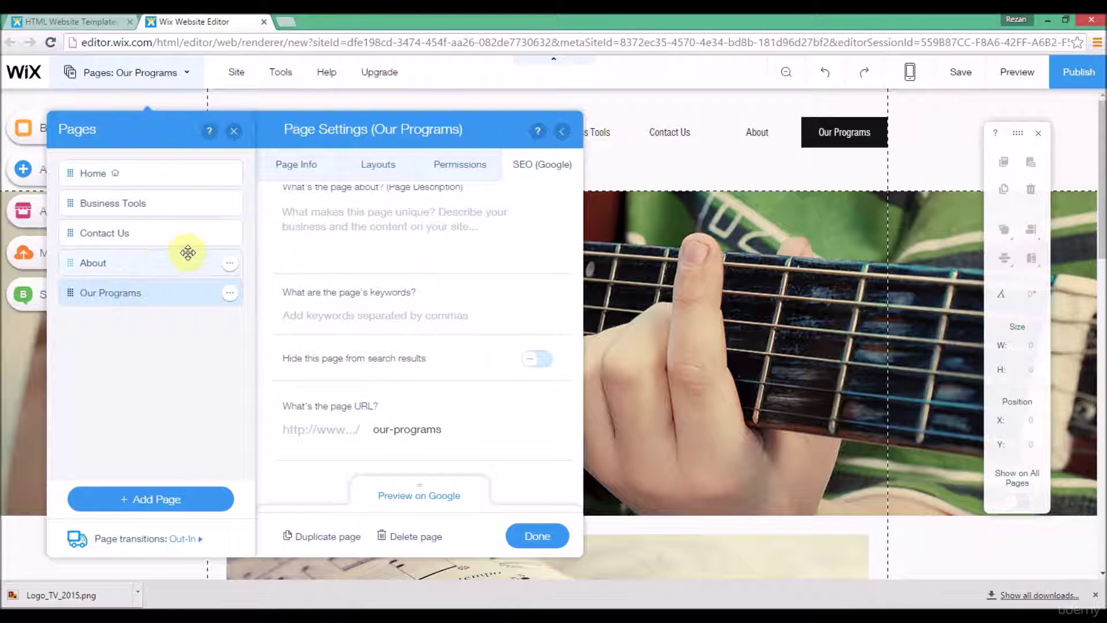
left_click(230, 206)
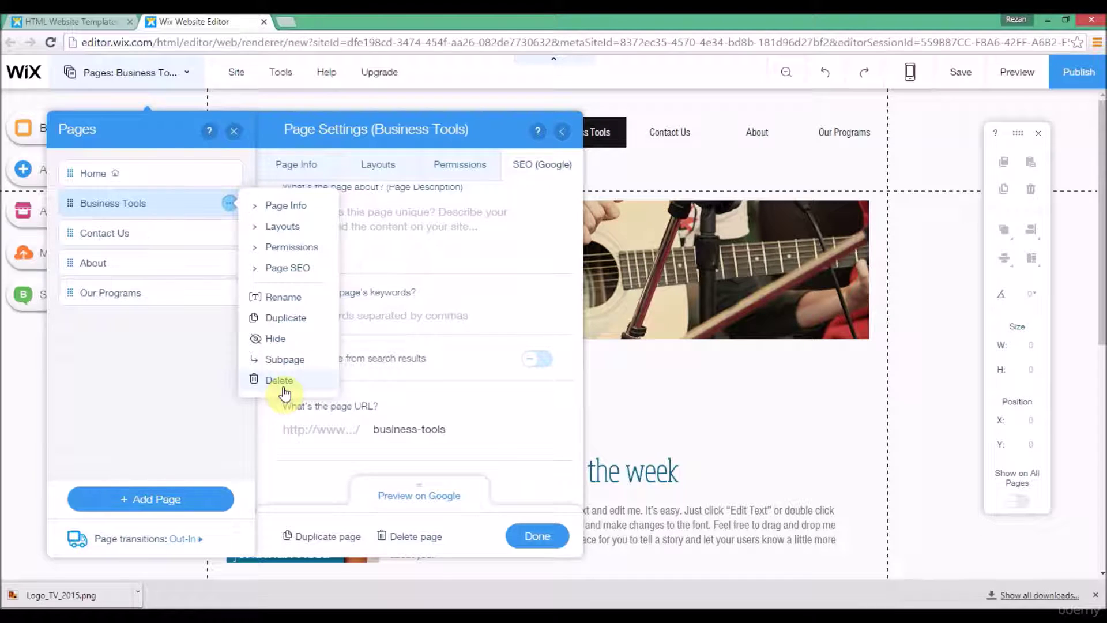
left_click(210, 368)
left_click(230, 204)
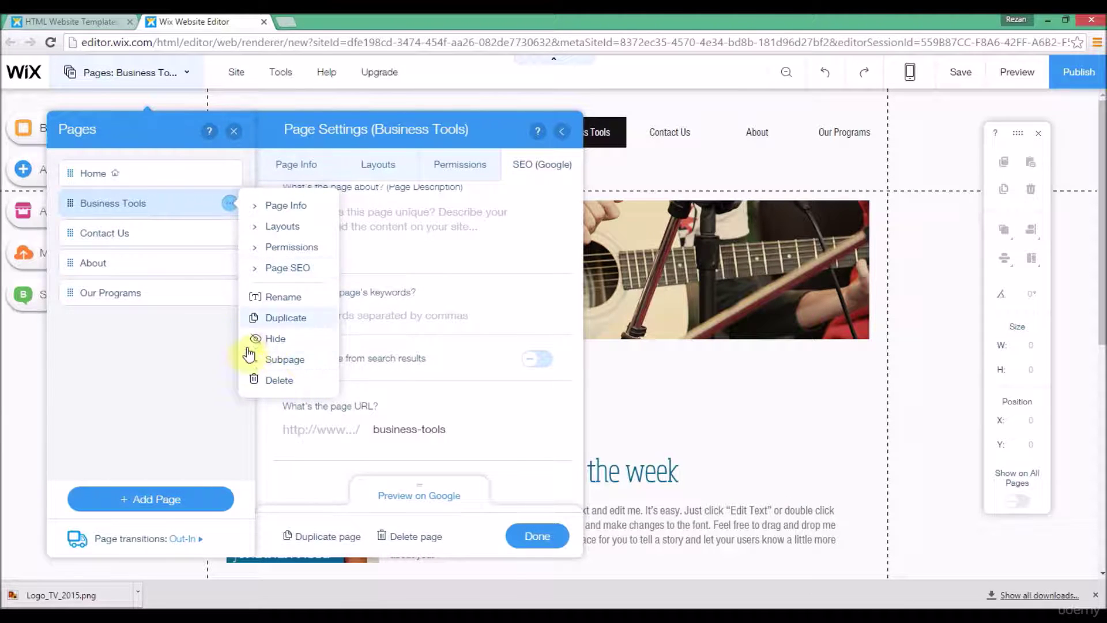
left_click(209, 351)
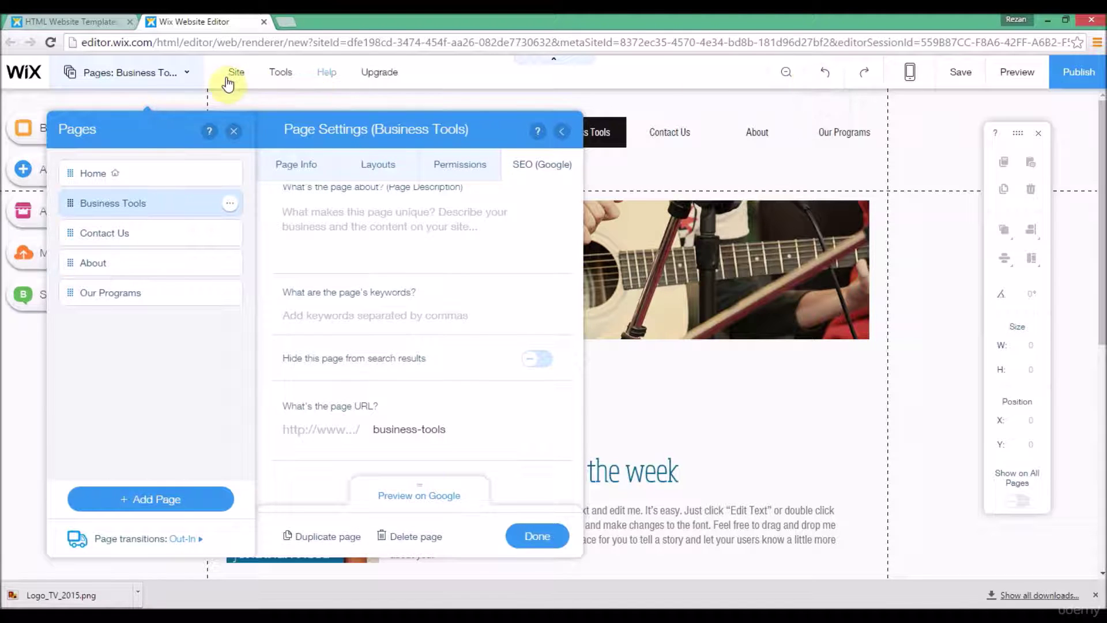
mouse_move(236, 73)
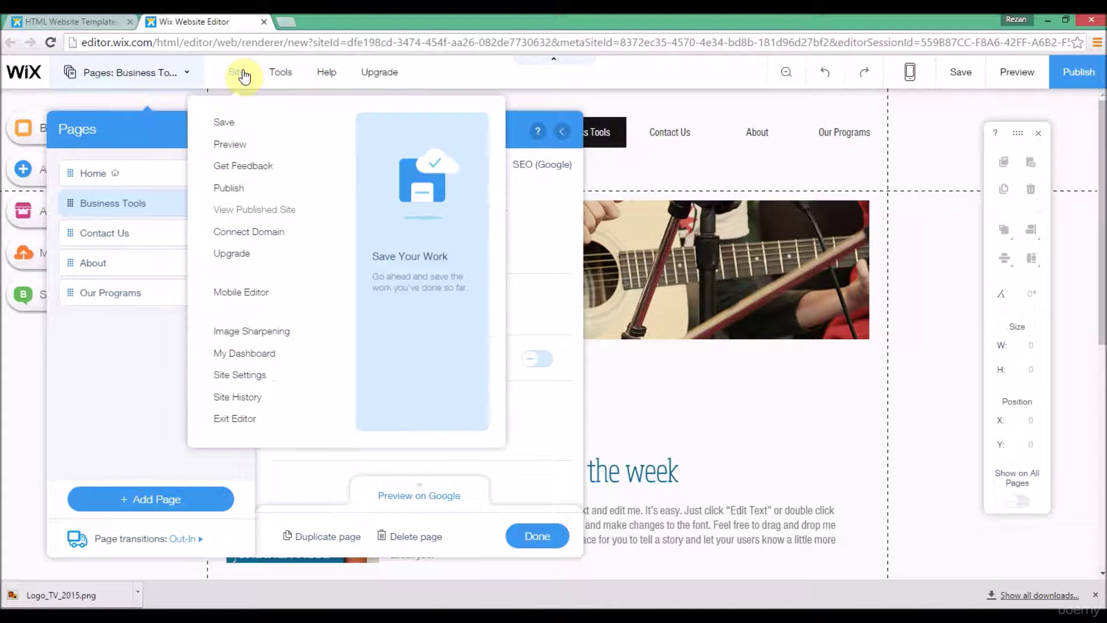
left_click(153, 390)
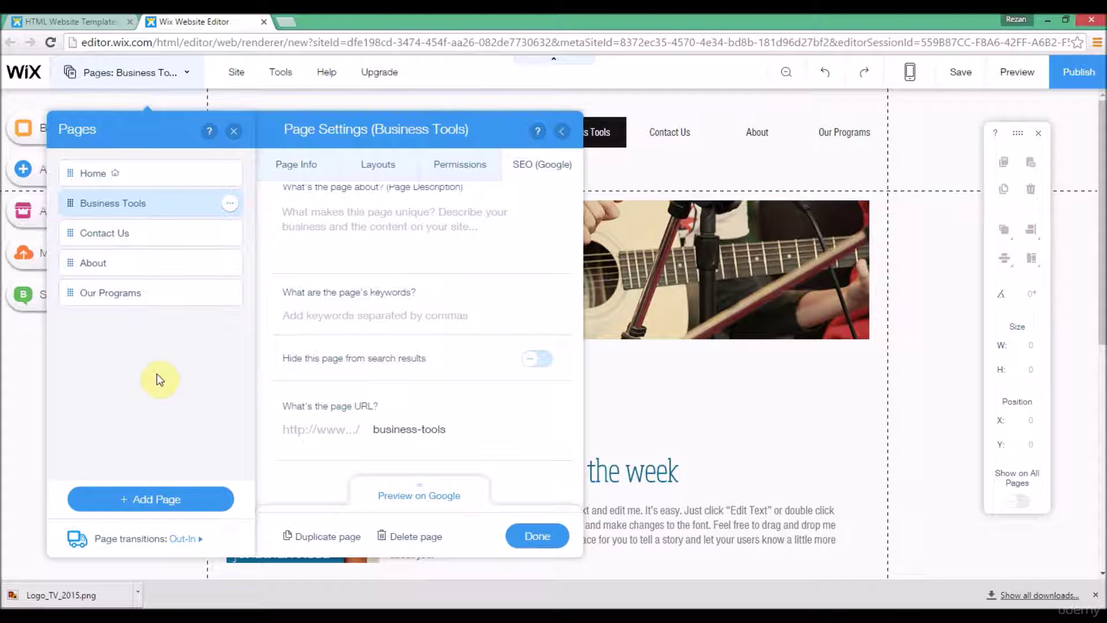
Hide the Contact Us page from the site menu, move it to the end of the page list and close its settings.
left_click(230, 234)
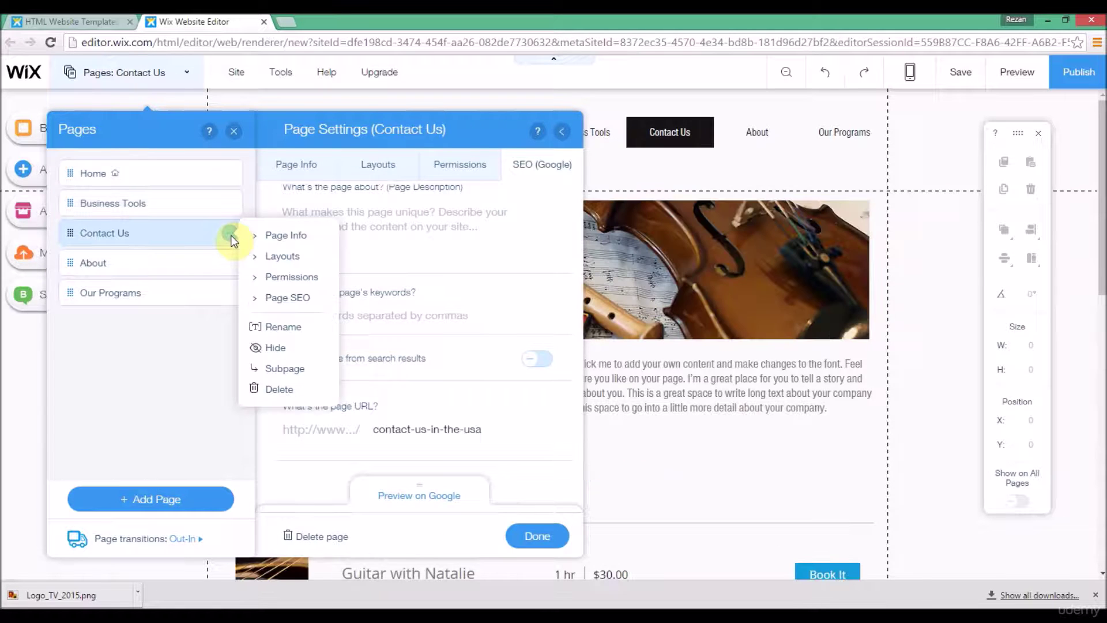
left_click(280, 351)
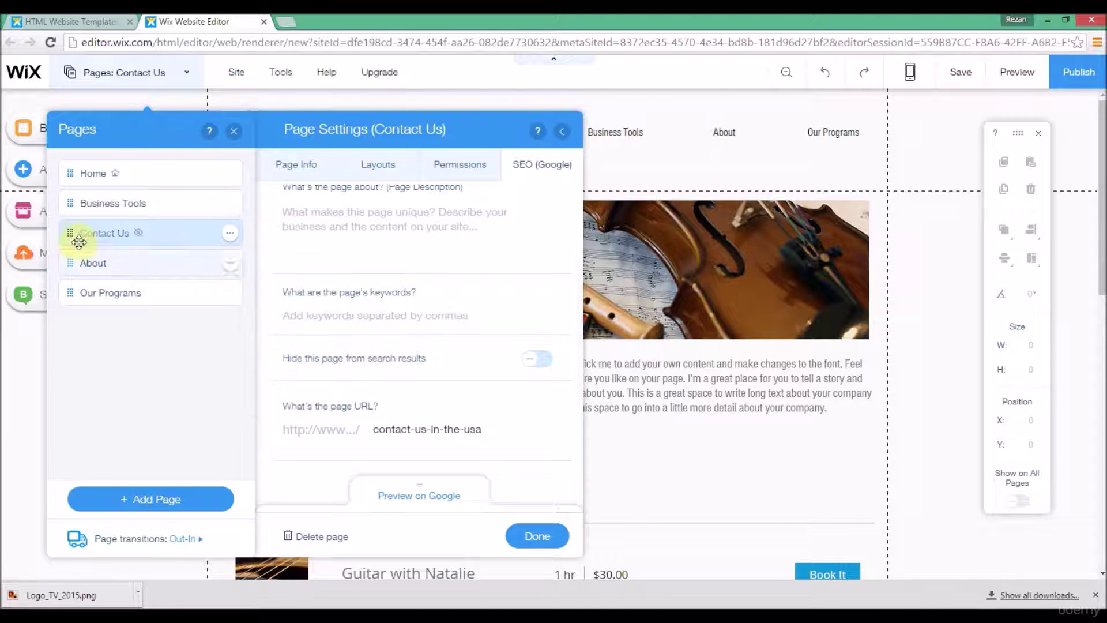
left_click_drag(71, 235, 123, 291)
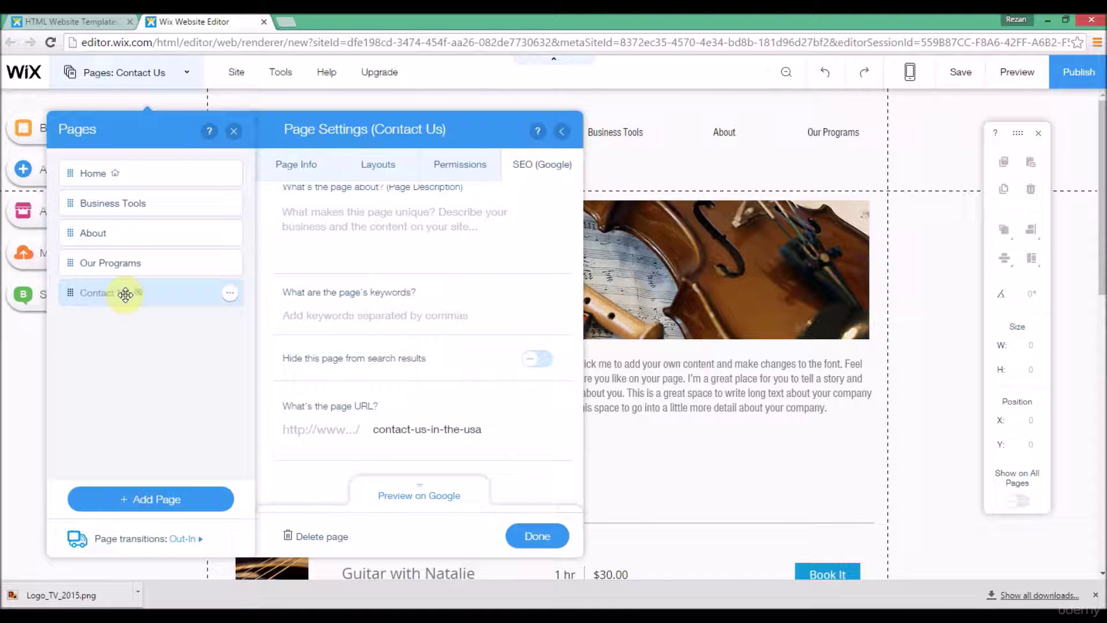
left_click(562, 137)
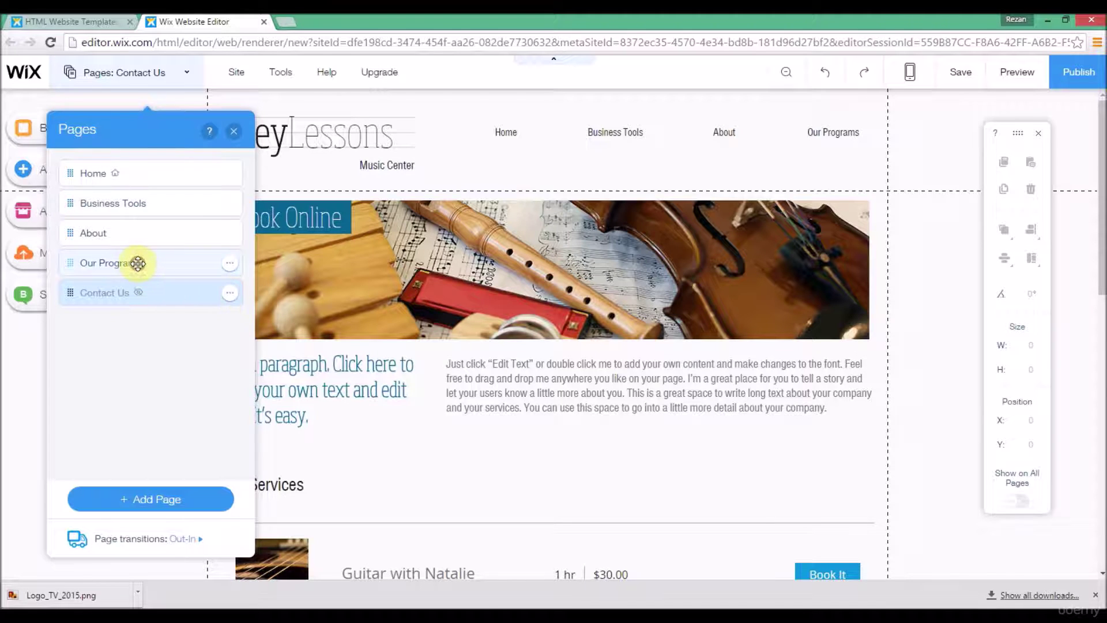
Delete the Our Programs page and show the hidden Contact Us page in the site menu again.
left_click(134, 173)
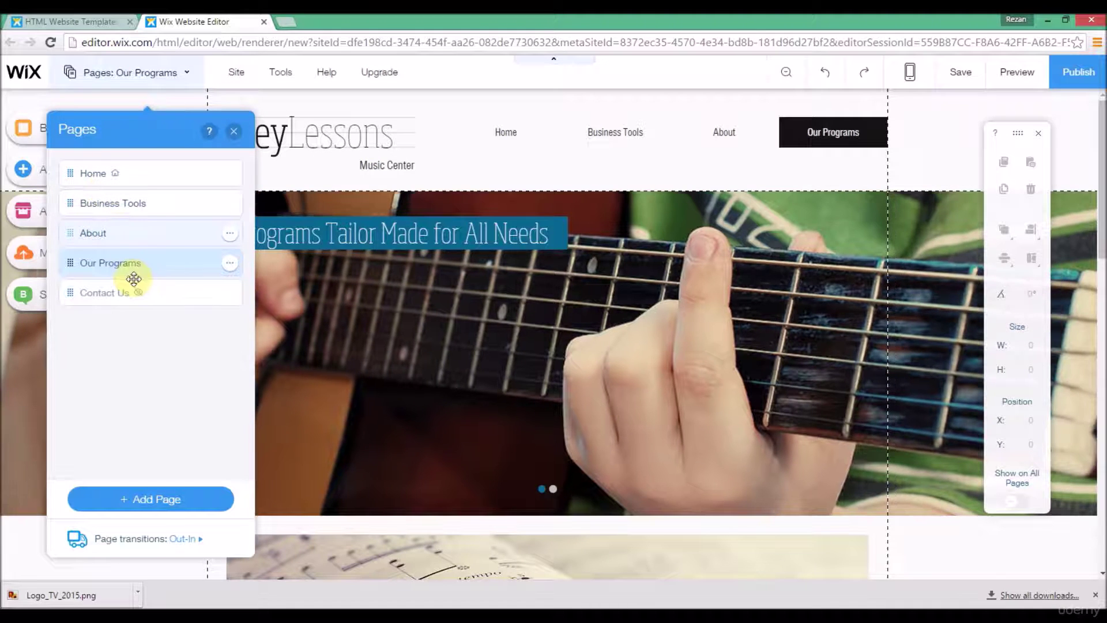
left_click(231, 263)
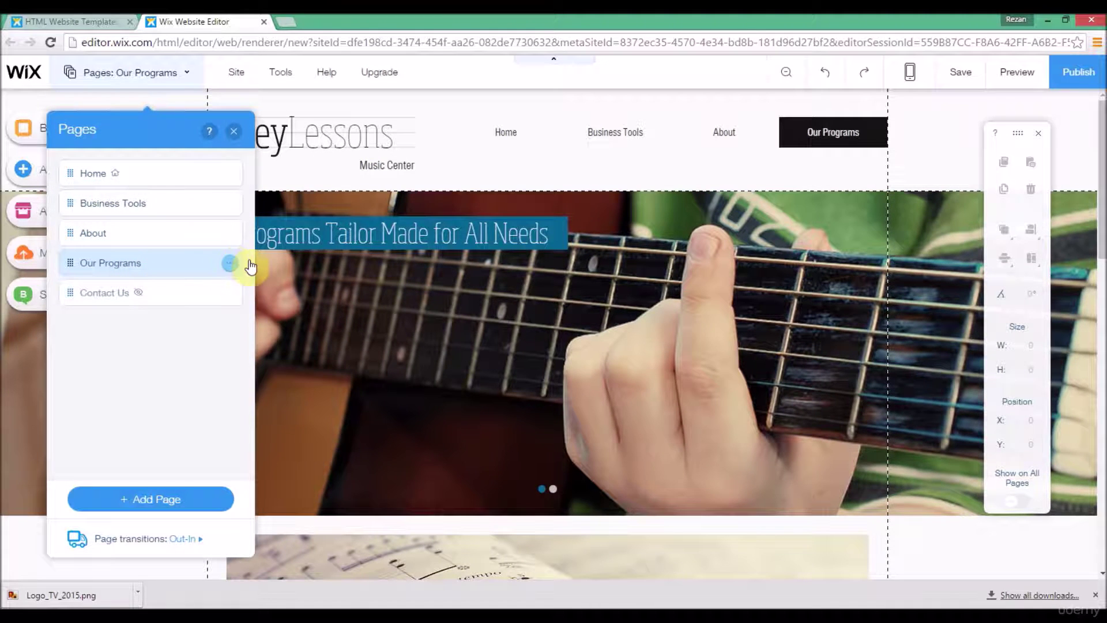
left_click(283, 441)
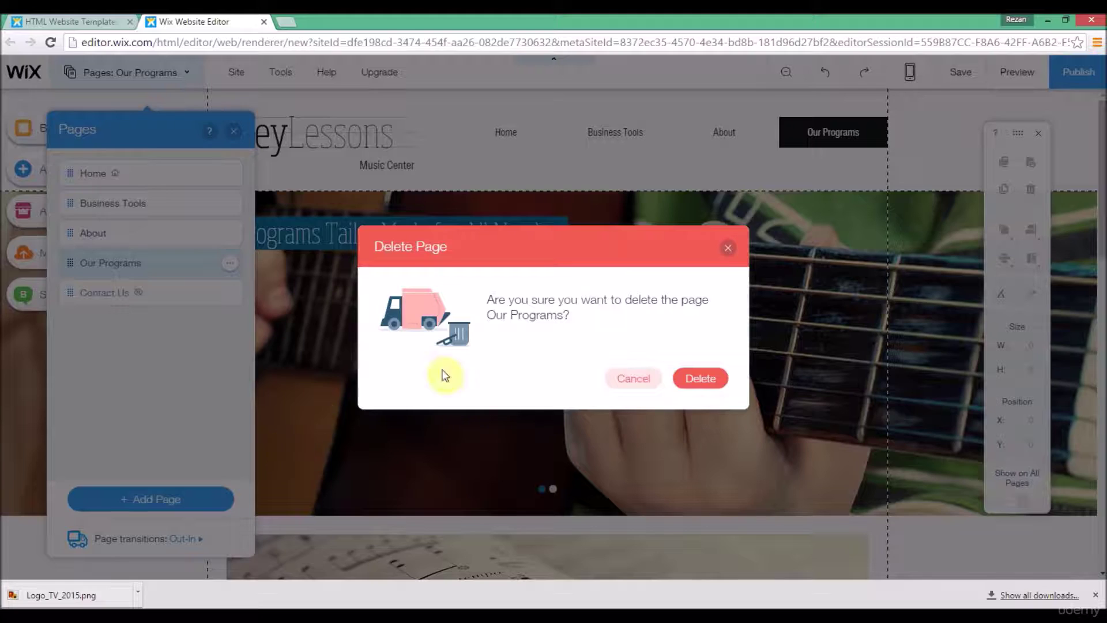
left_click(700, 378)
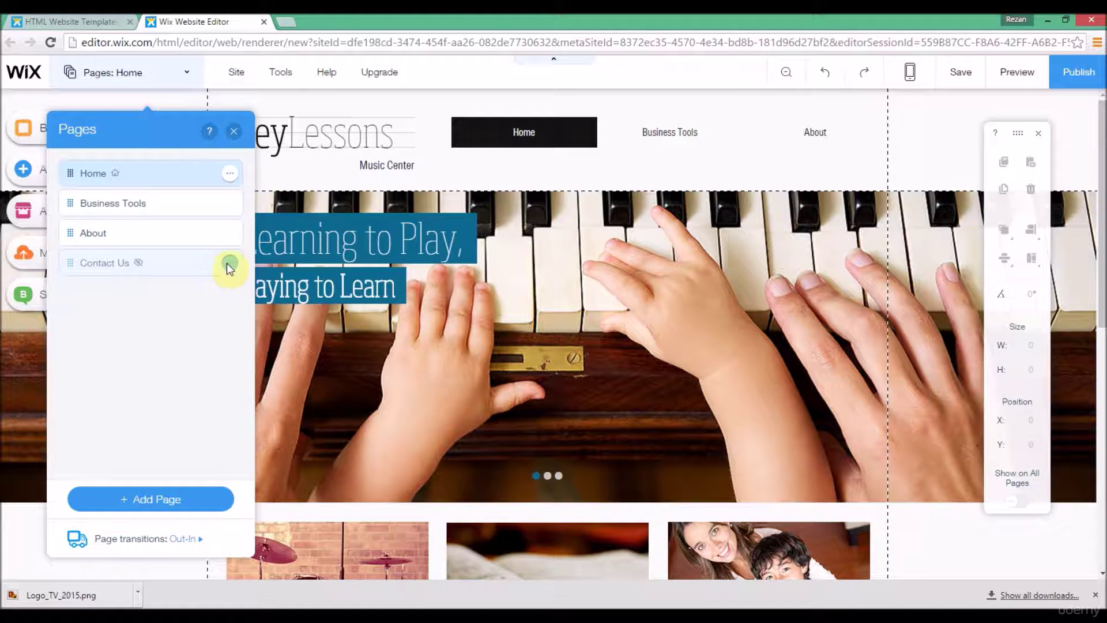
left_click(228, 264)
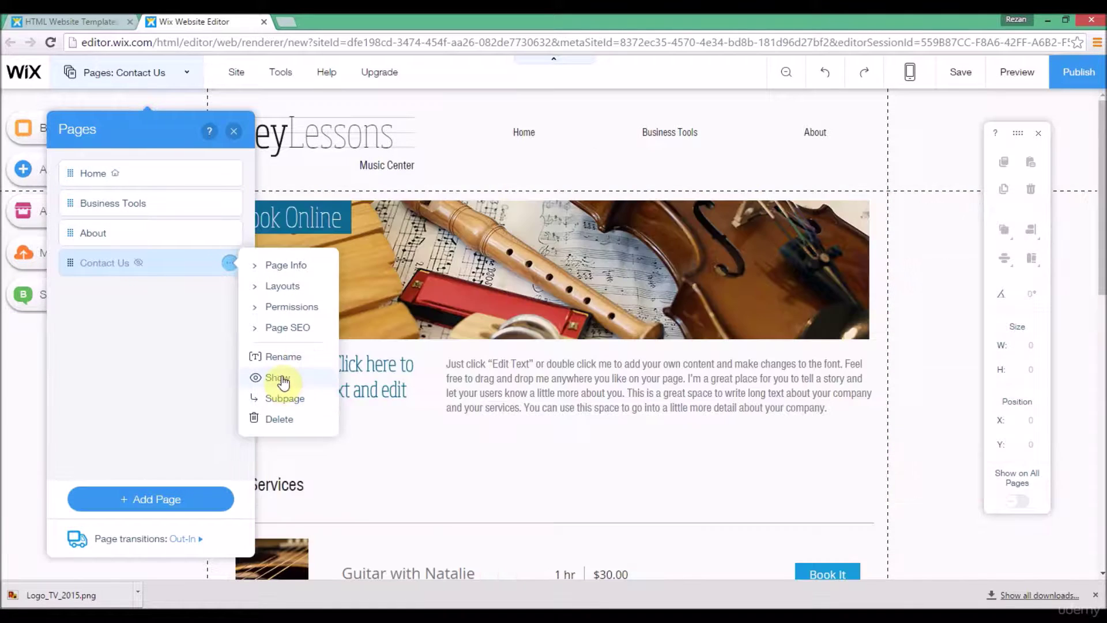
left_click(271, 376)
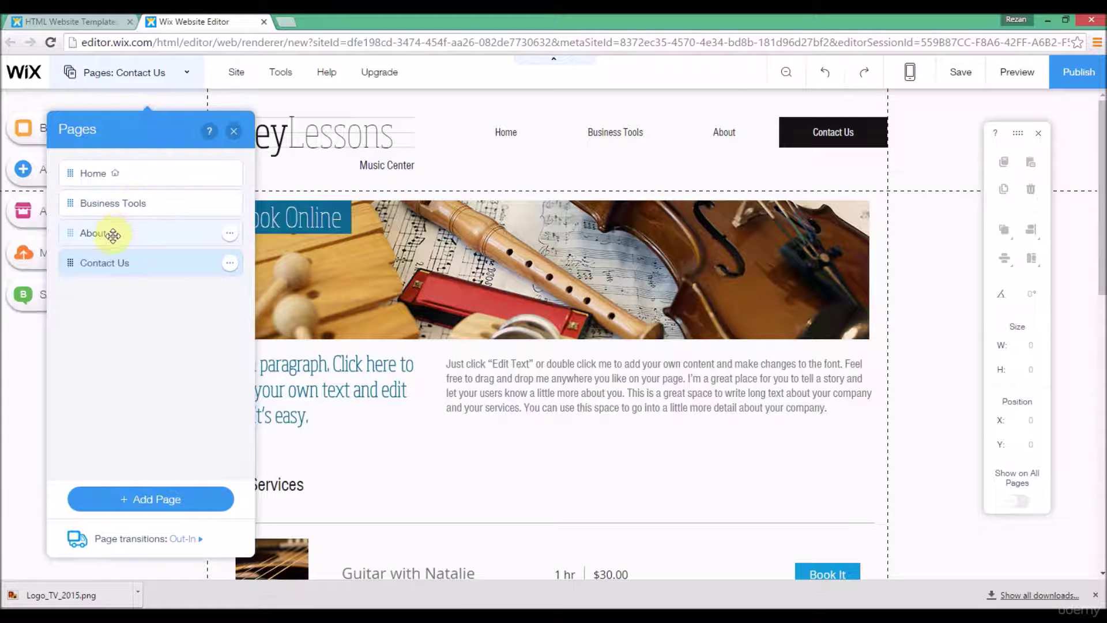
Add a new blank page to the site and name it "Recommended Books".
left_click(162, 498)
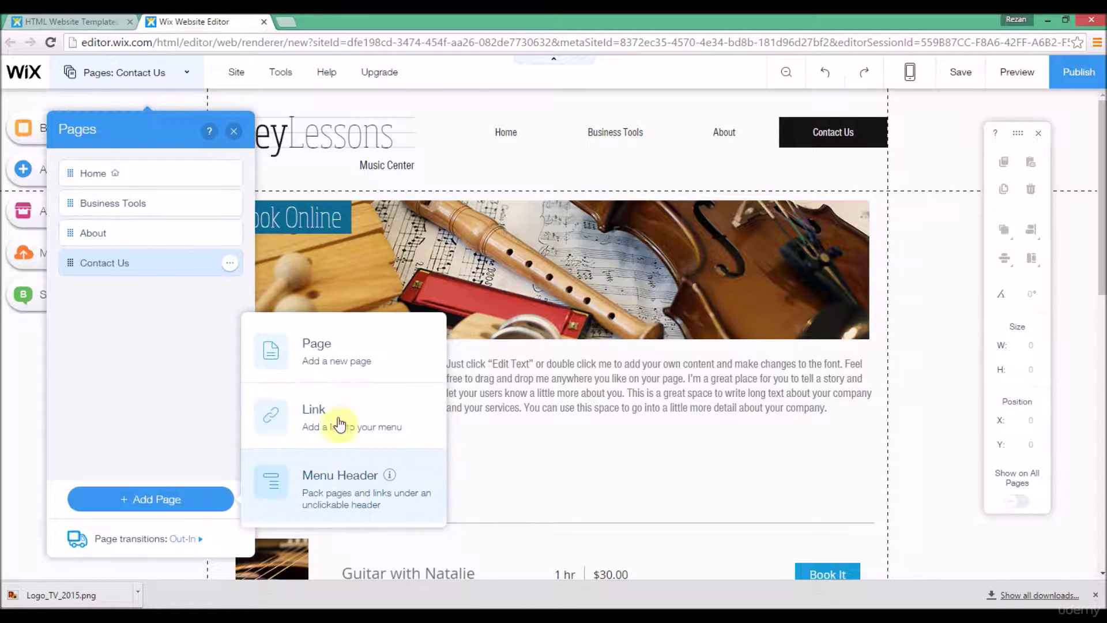
left_click(314, 354)
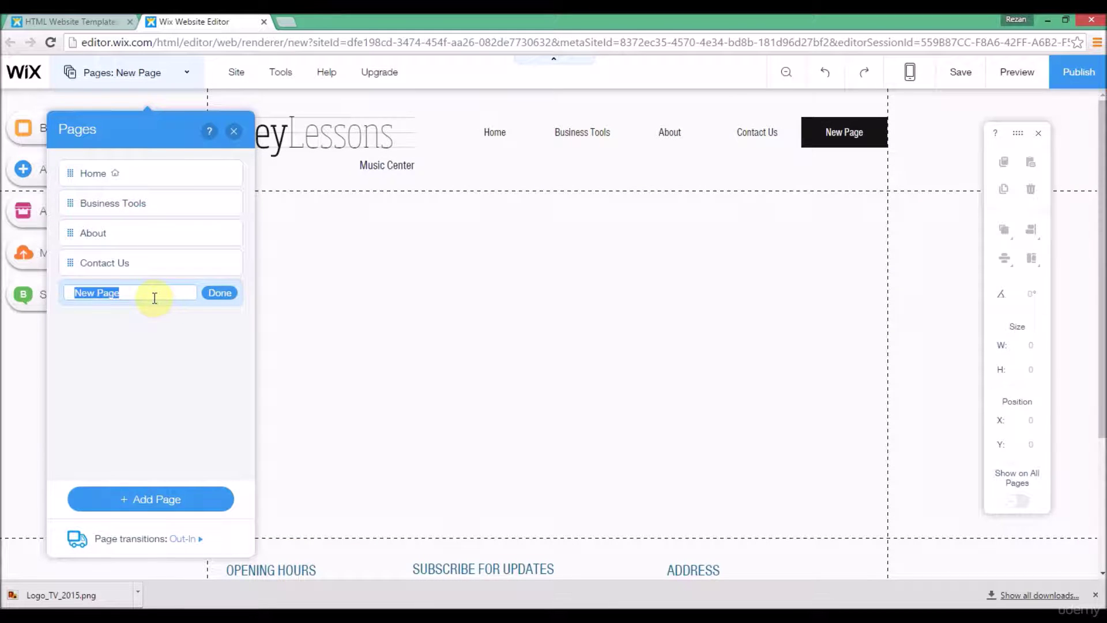
type("Recommn")
key("BackSpace")
key("BackSpace")
key("BackSpace")
key("BackSpace")
key("BackSpace")
type("ended Books")
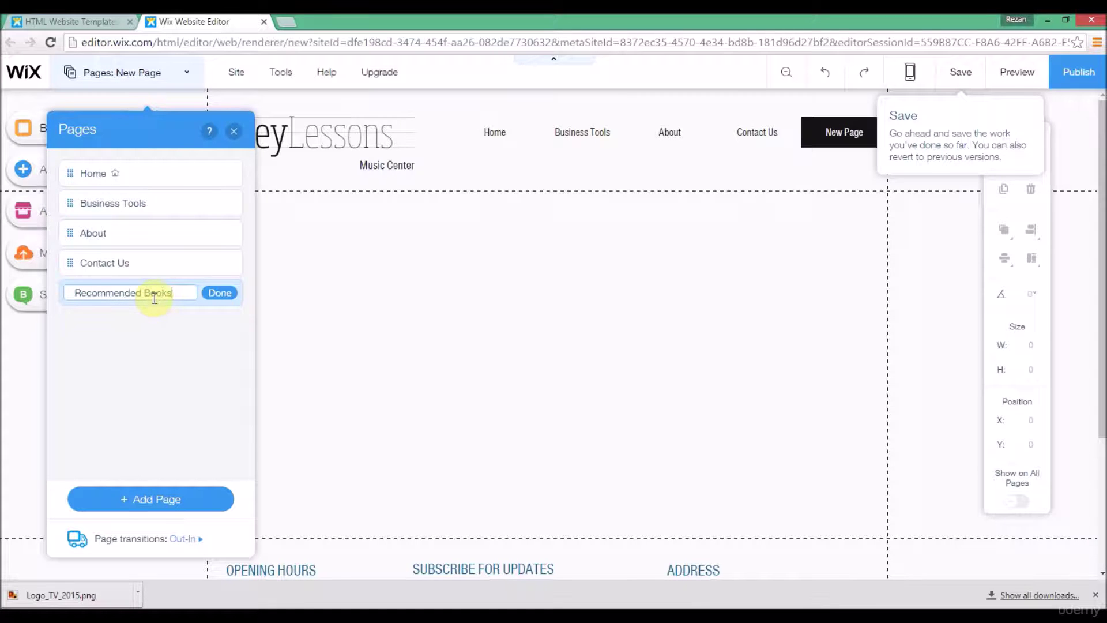
left_click(218, 295)
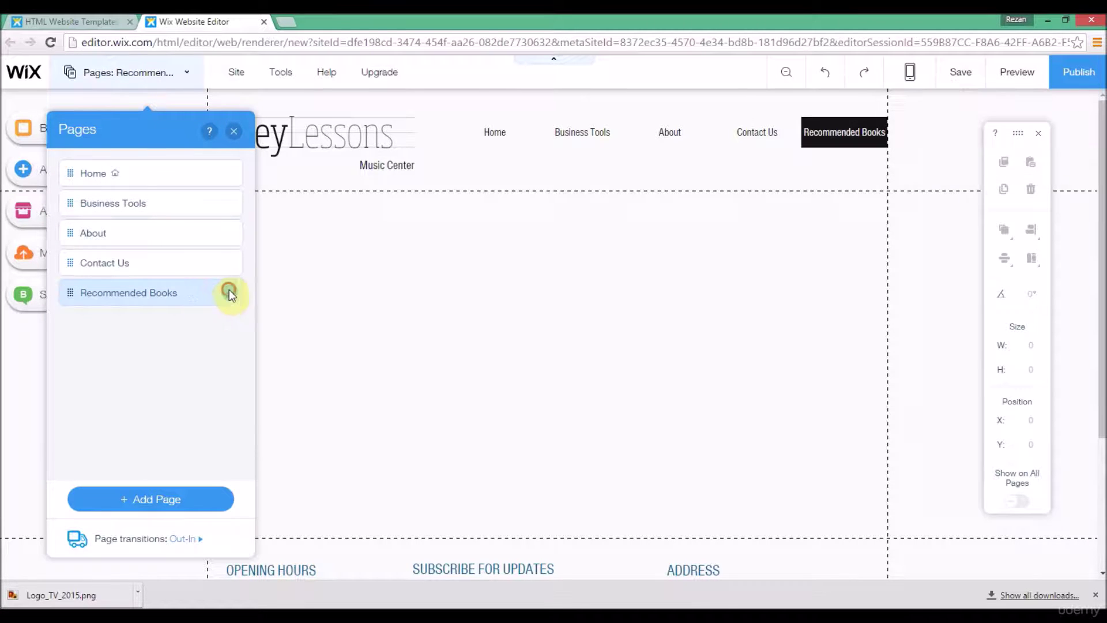
Duplicate the Recommended Books page and name the copy "Courses".
left_click(230, 291)
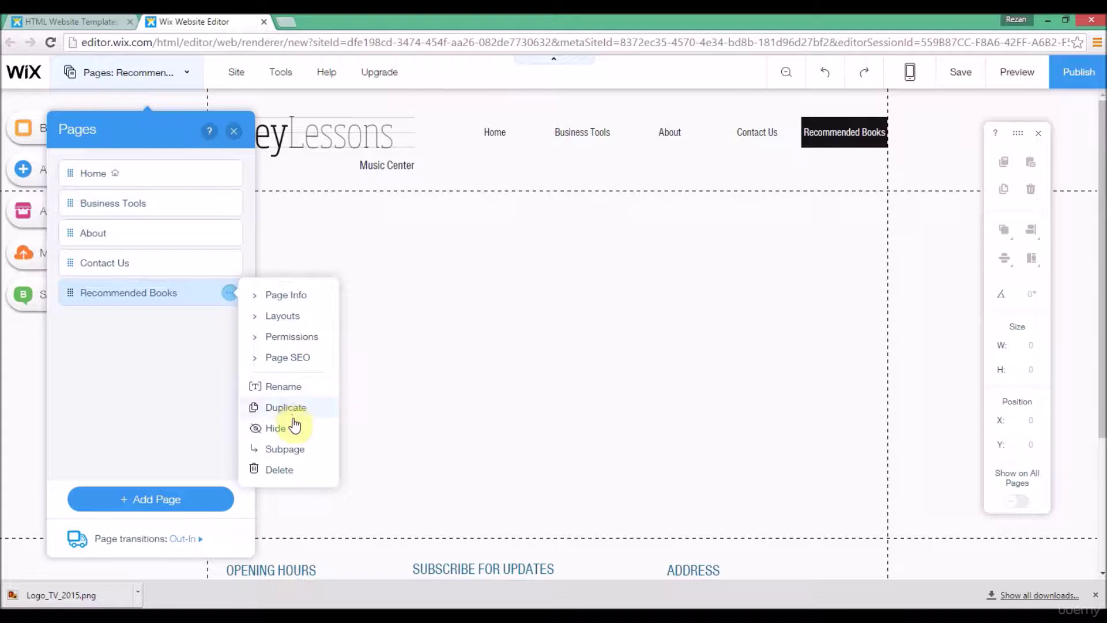
left_click(275, 428)
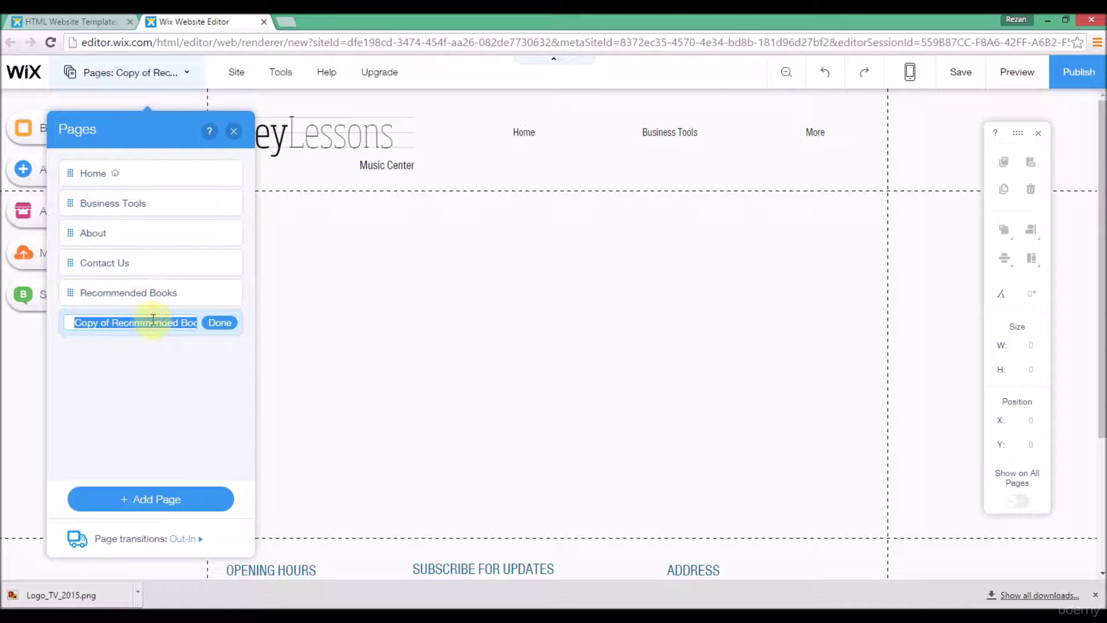
double_click(112, 324)
left_click_drag(71, 327, 62, 329)
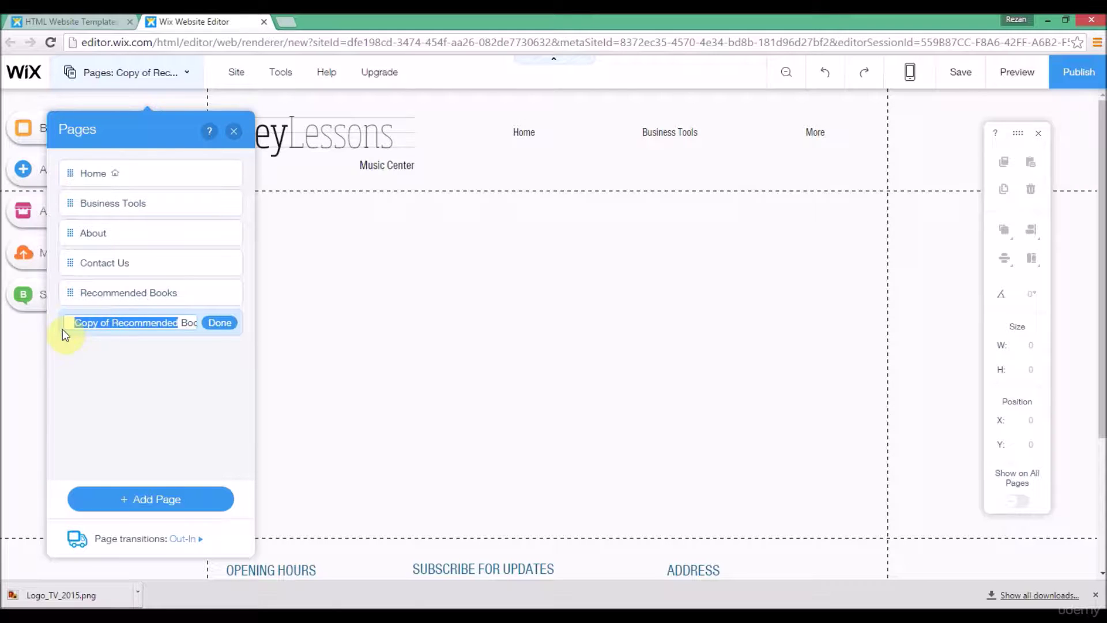
key("BackSpace")
left_click(76, 323)
key("ctrl+a")
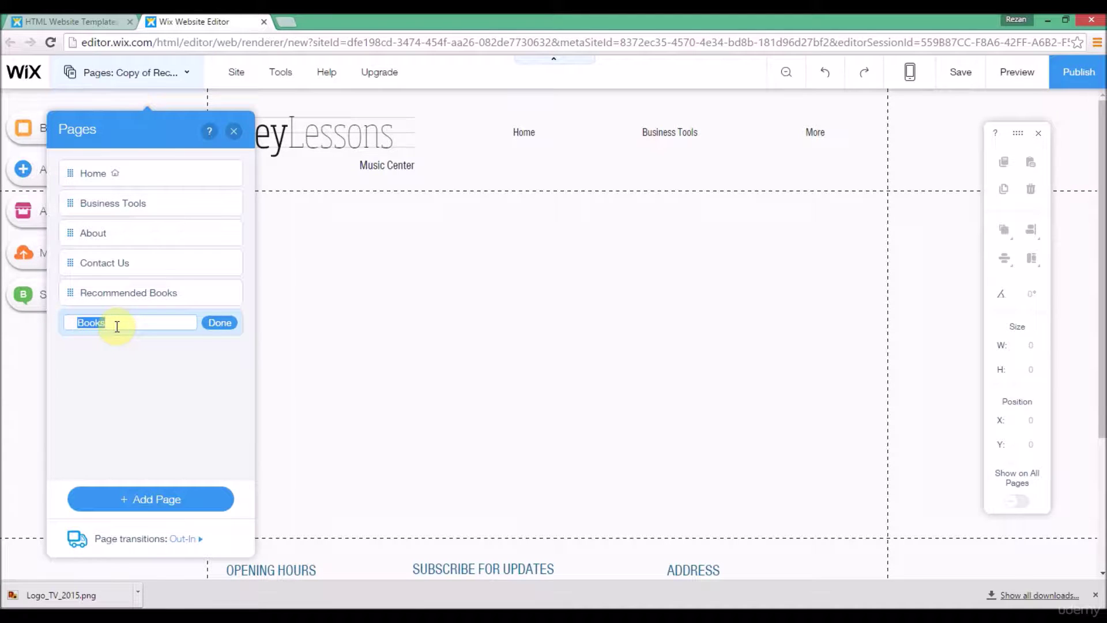
key("BackSpace")
type("Courses")
left_click(220, 323)
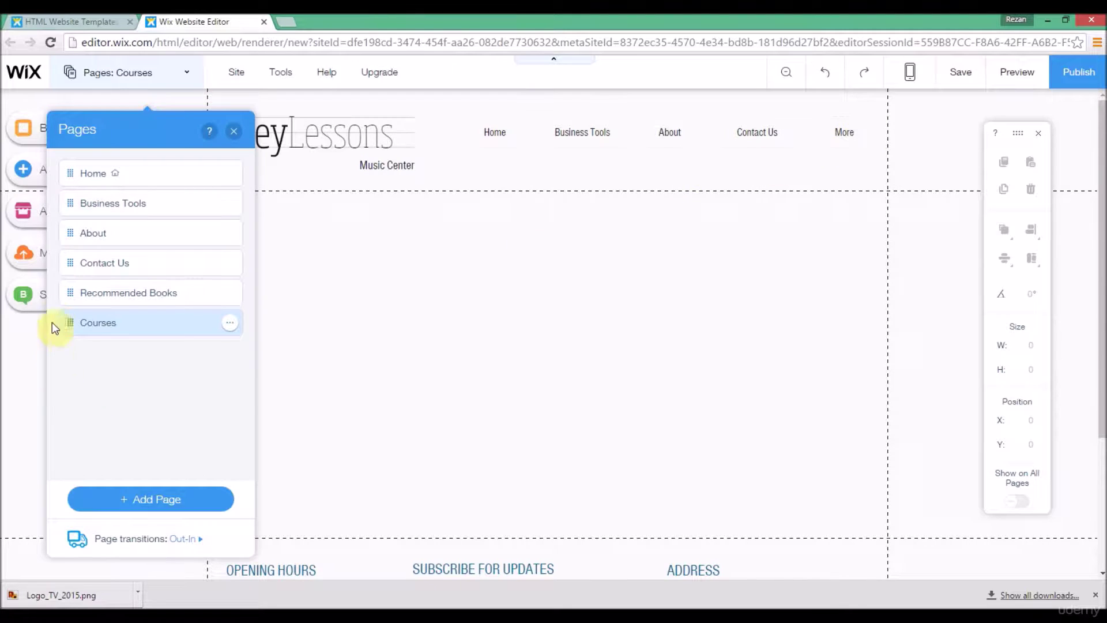
Nest the Recommended Books and Courses pages as subpages under Business Tools, in that order.
left_click_drag(70, 293, 105, 229)
left_click_drag(69, 321, 95, 257)
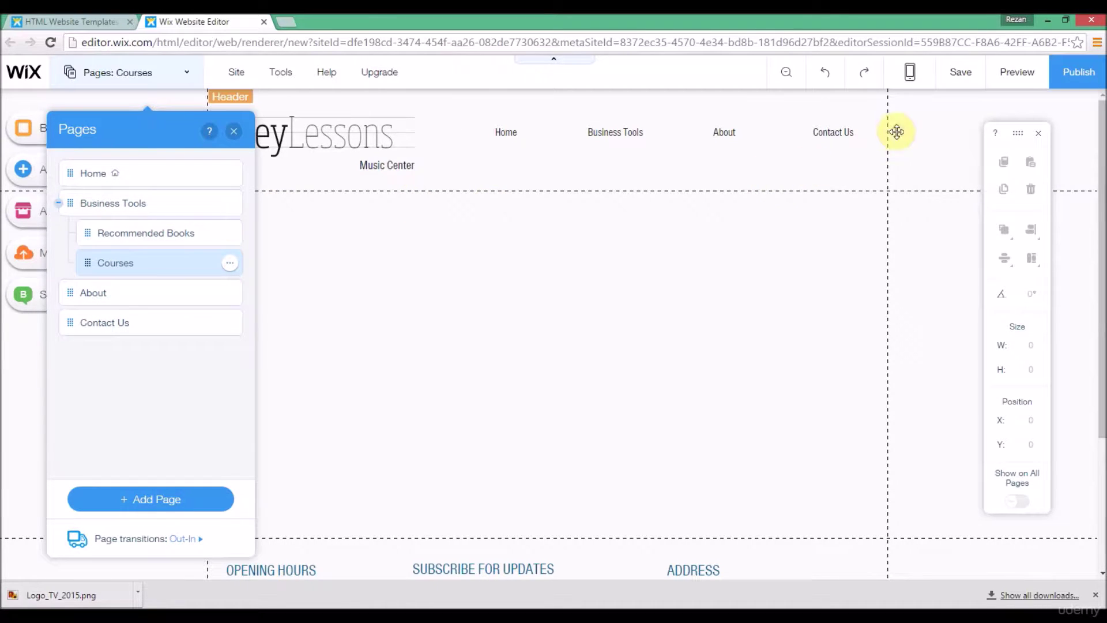
Preview the site to check the header navigation with the Business Tools subpages, and return to the editor.
left_click(1012, 73)
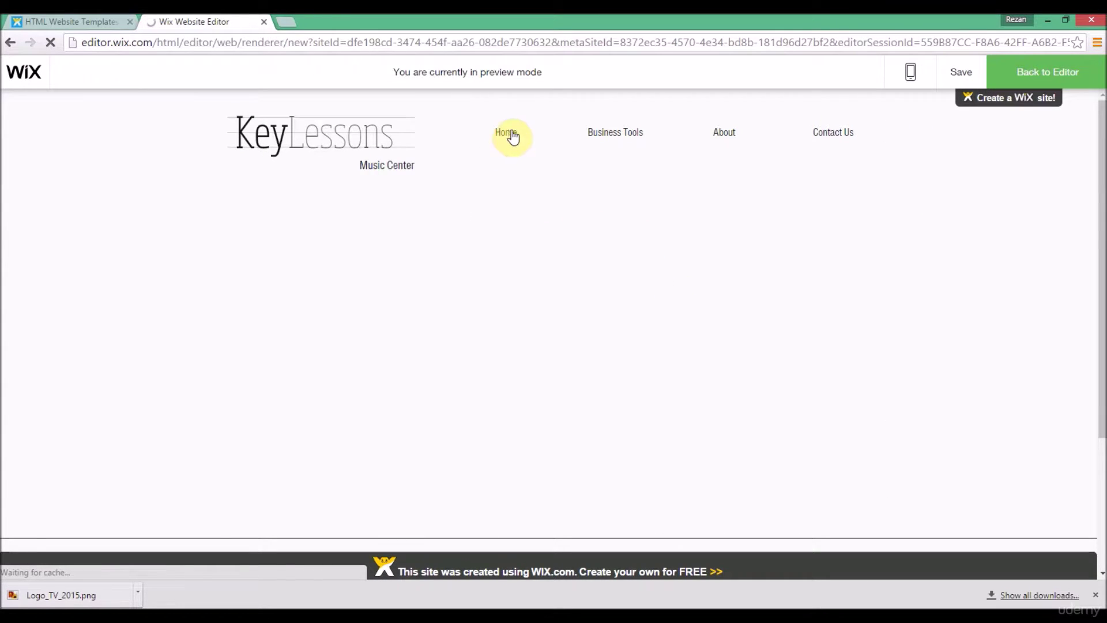
mouse_move(610, 136)
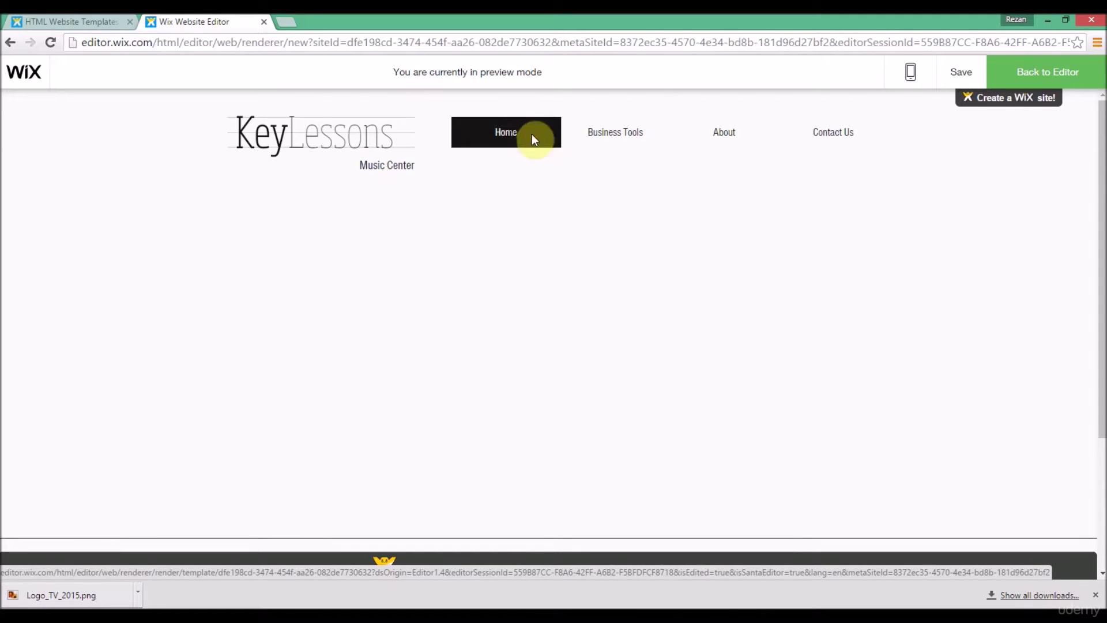
left_click(1045, 75)
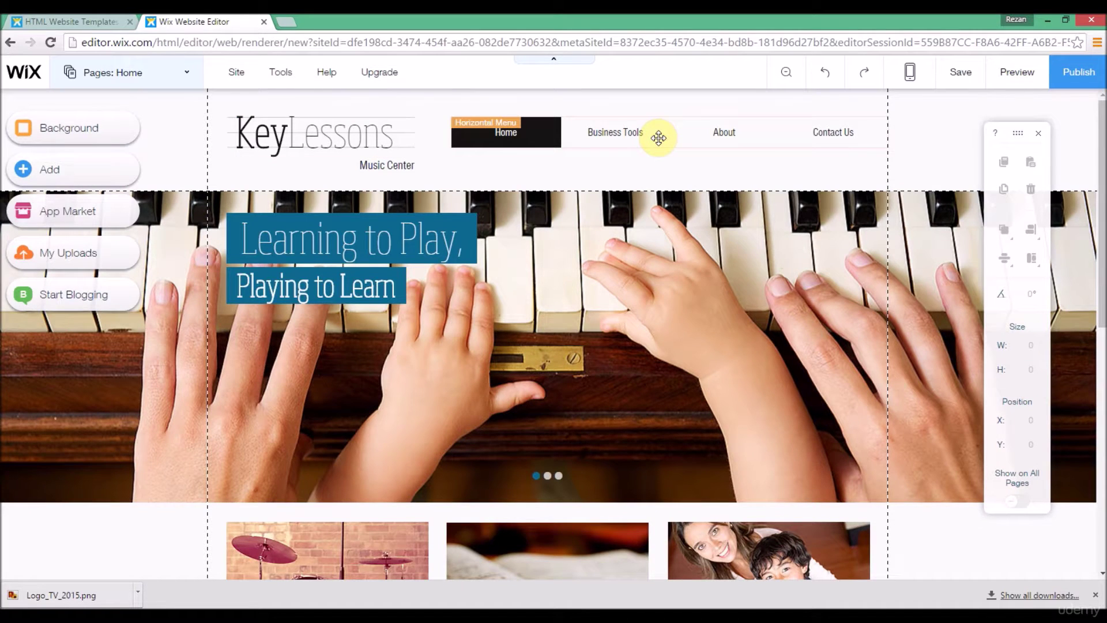
Select the horizontal navigation menu in the site header.
left_click(658, 138)
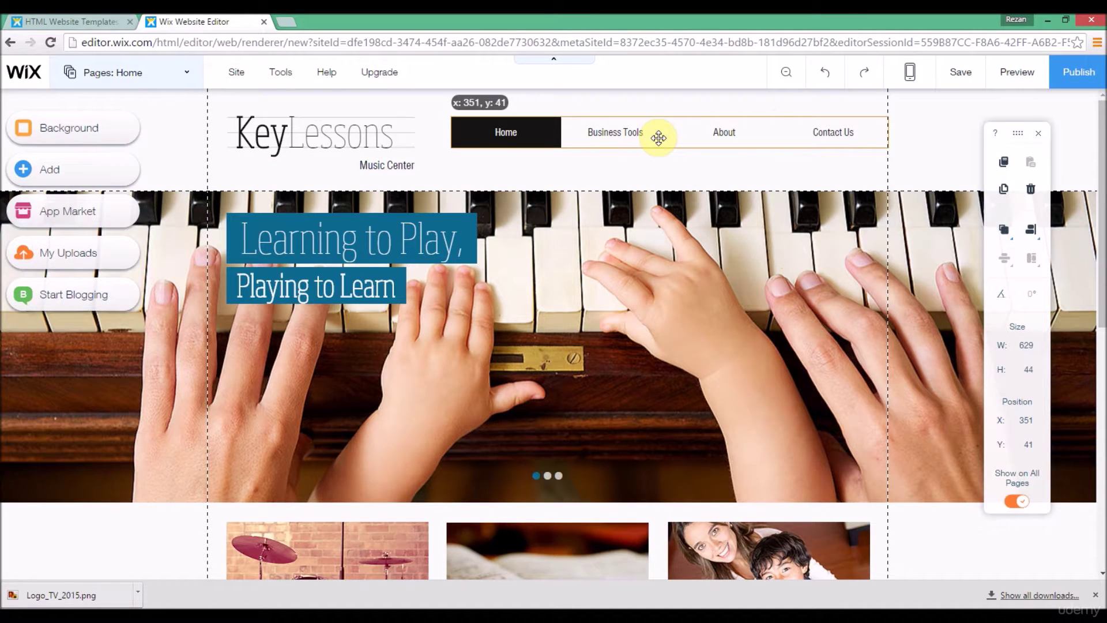